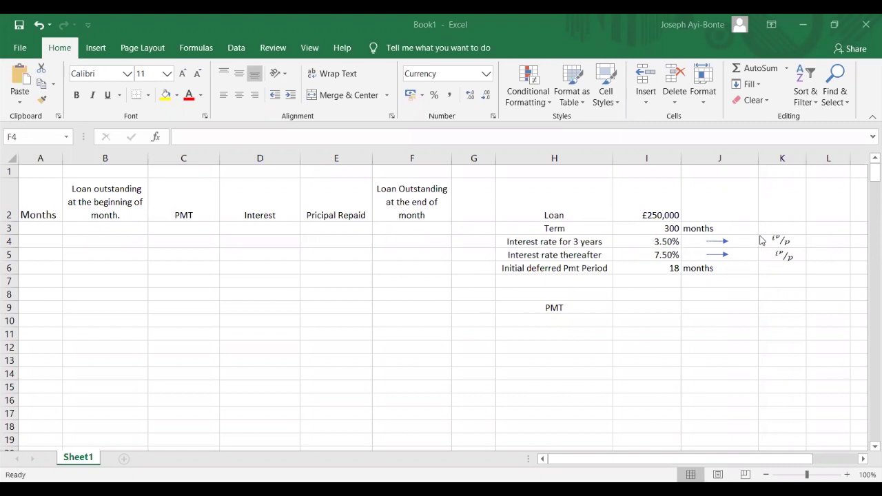
Enter =((1+I4)^(1/12))-1 in L4 to get the 3.50% monthly rate of 0.002871
{"action": "left_click", "coordinate": [819, 240]}
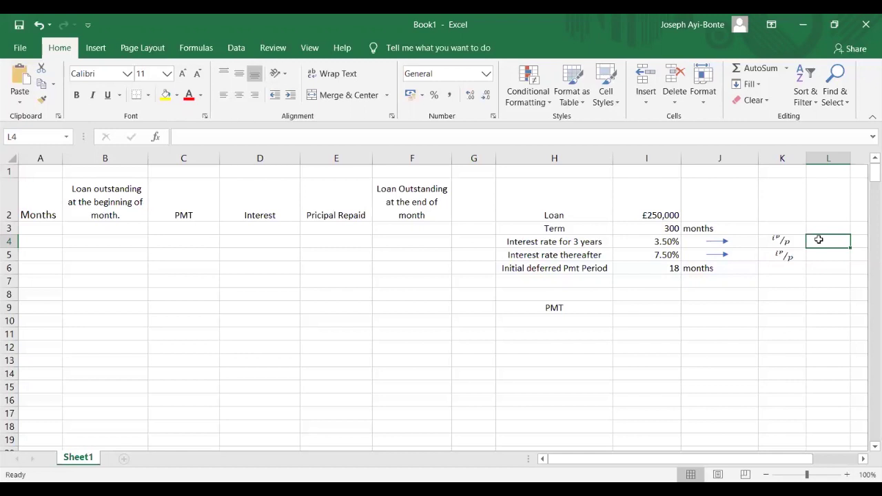
{"action": "type", "text": "="}
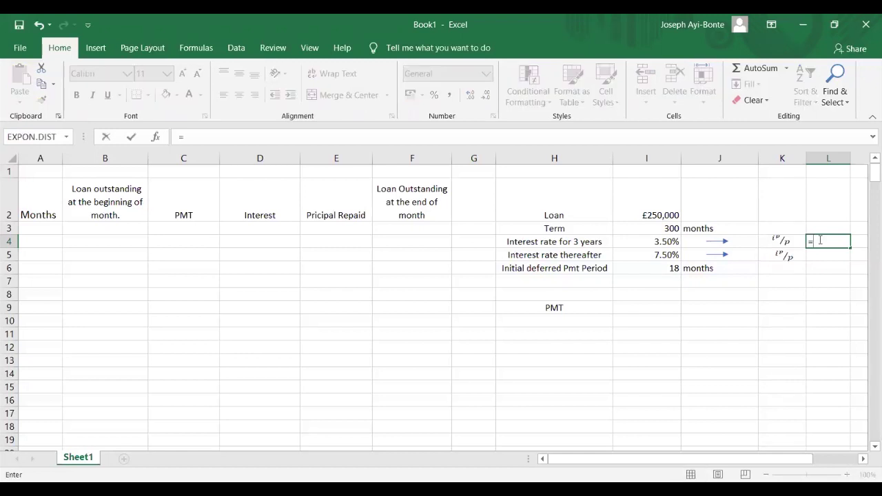
{"action": "type", "text": "(1+"}
{"action": "left_click", "coordinate": [660, 240]}
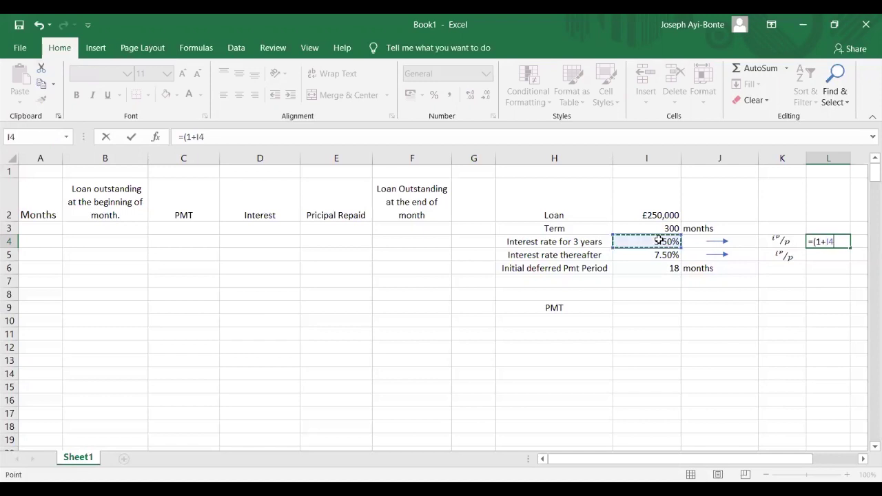
{"action": "type", "text": ")"}
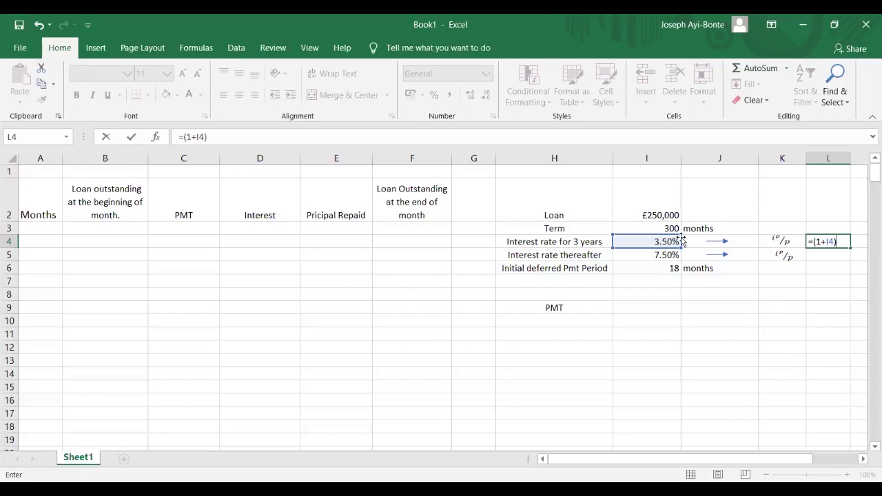
{"action": "left_click", "coordinate": [814, 241]}
{"action": "type", "text": "(1+I4)"}
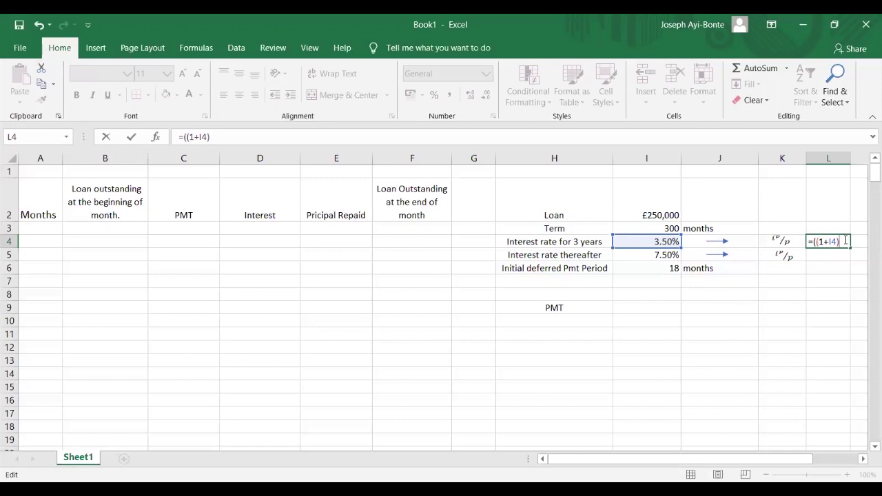
{"action": "type", "text": "^(1/12)"}
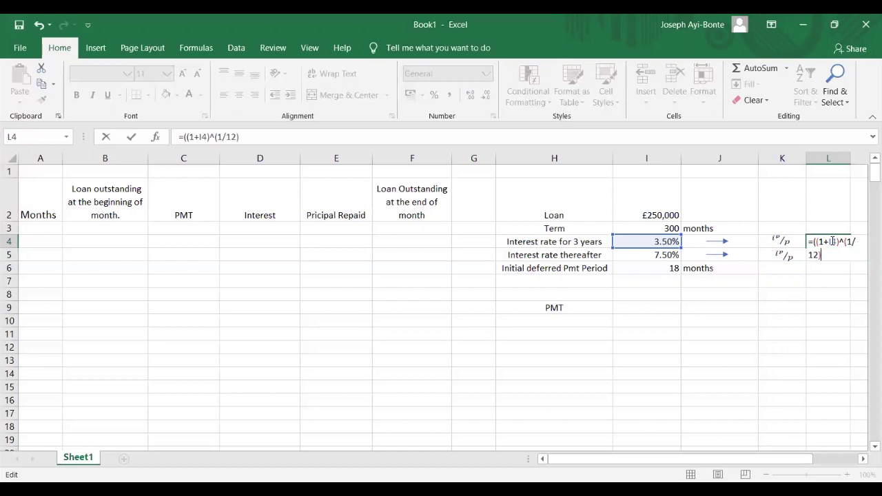
{"action": "type", "text": ")"}
{"action": "key", "text": "Return"}
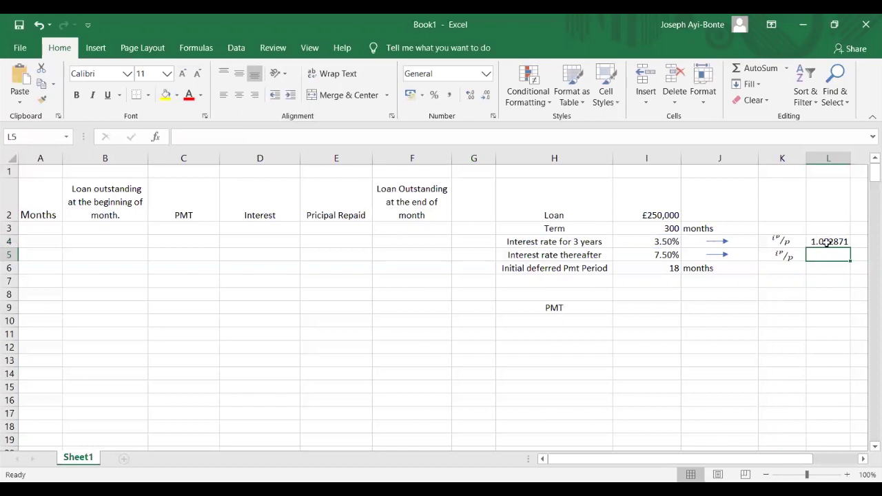
{"action": "left_click", "coordinate": [828, 243]}
{"action": "double_click", "coordinate": [827, 243]}
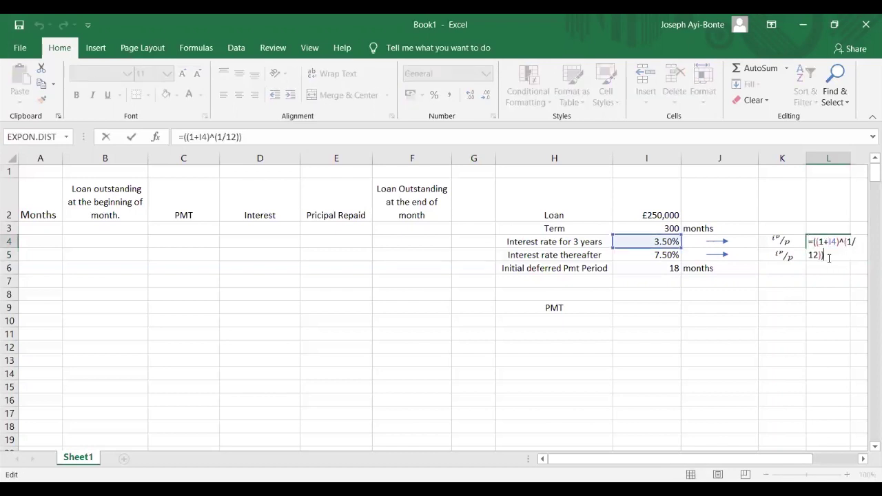
{"action": "type", "text": "-1"}
{"action": "key", "text": "Return"}
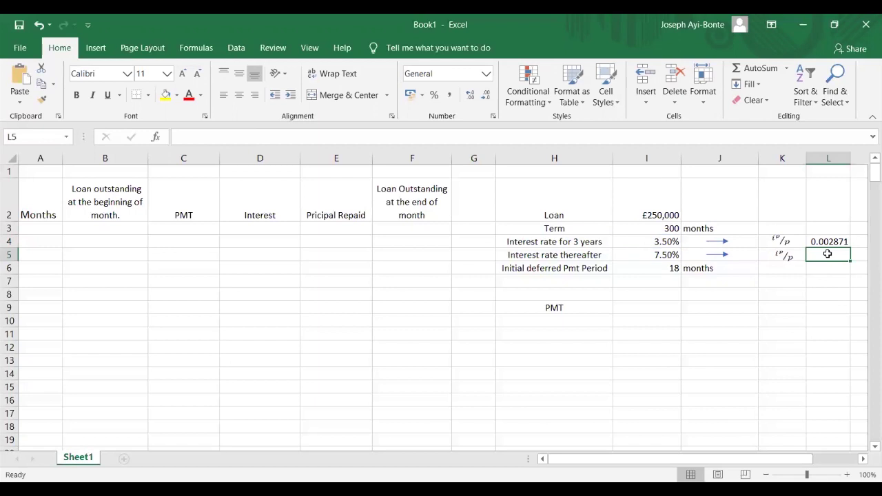
Enter =((1+I5)^(1/12))-1 in L5, giving the 7.50% monthly rate of 0.006045
{"action": "type", "text": "="}
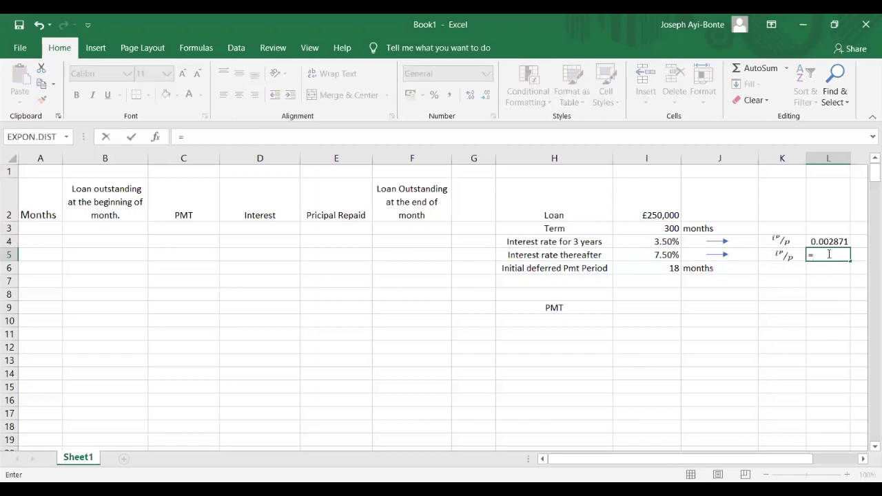
{"action": "type", "text": "(1+"}
{"action": "left_click", "coordinate": [658, 255]}
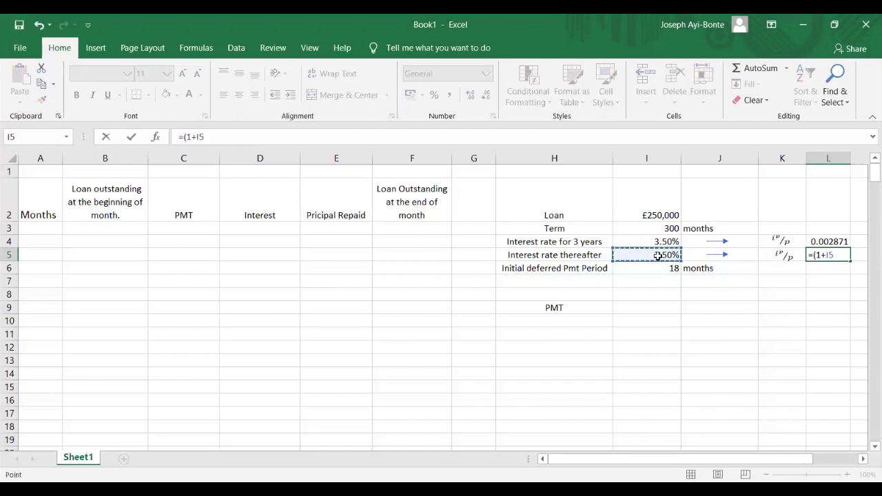
{"action": "type", "text": ")"}
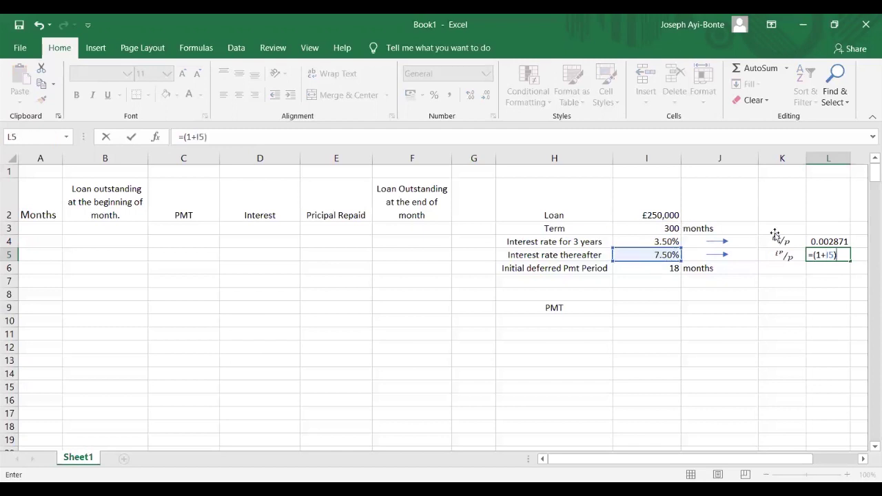
{"action": "left_click", "coordinate": [817, 256]}
{"action": "type", "text": "(1+I5)"}
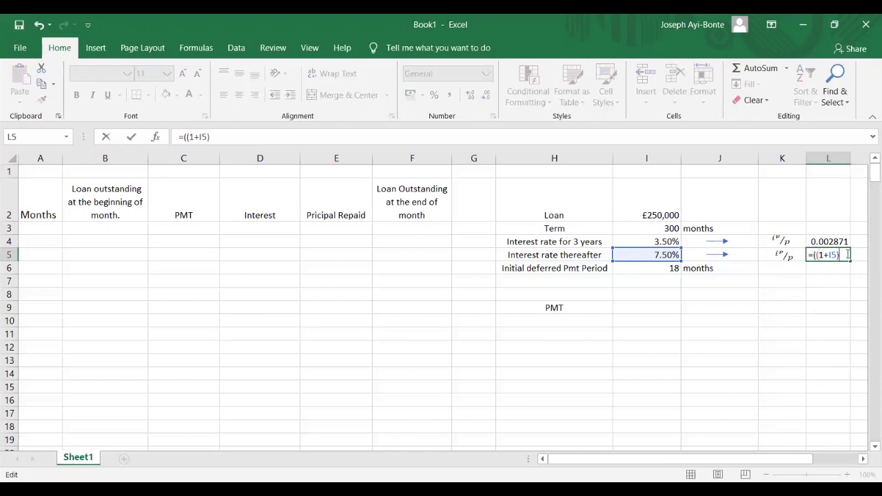
{"action": "type", "text": "^(1/12))-1"}
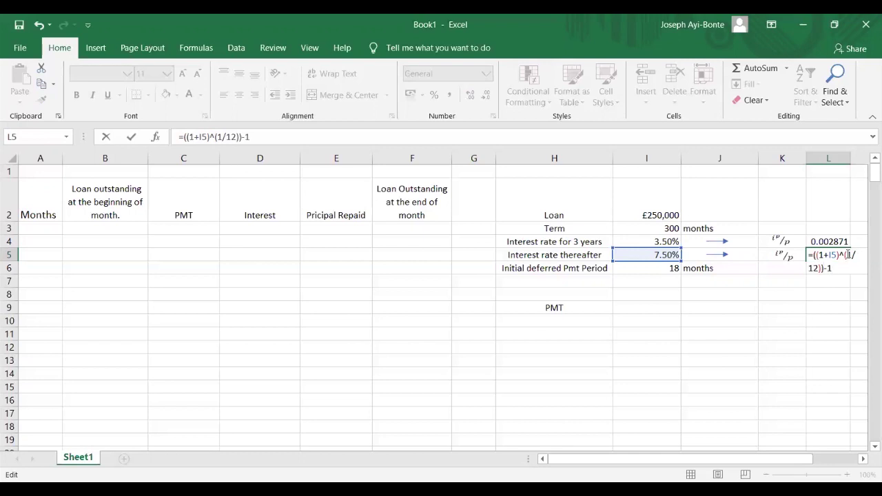
{"action": "key", "text": "Return"}
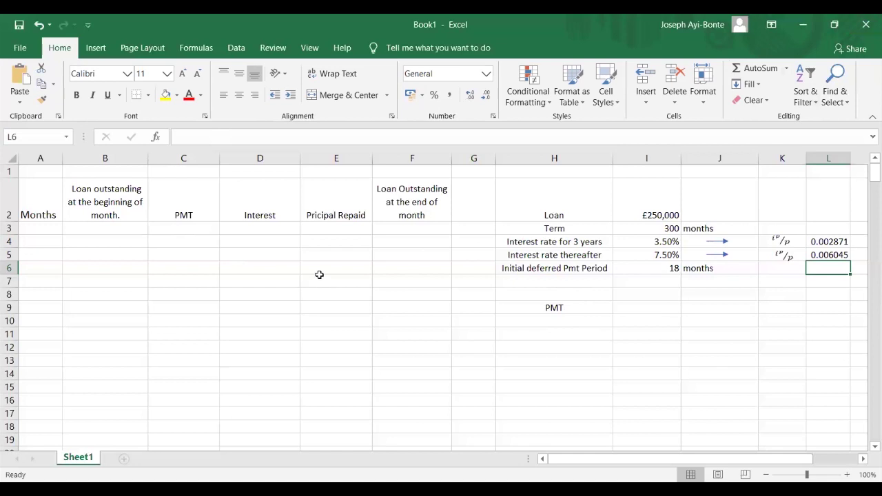
Begin the I9 PMT formula as =I2/(1-(1+L4)^(-I6))
{"action": "left_click", "coordinate": [644, 310]}
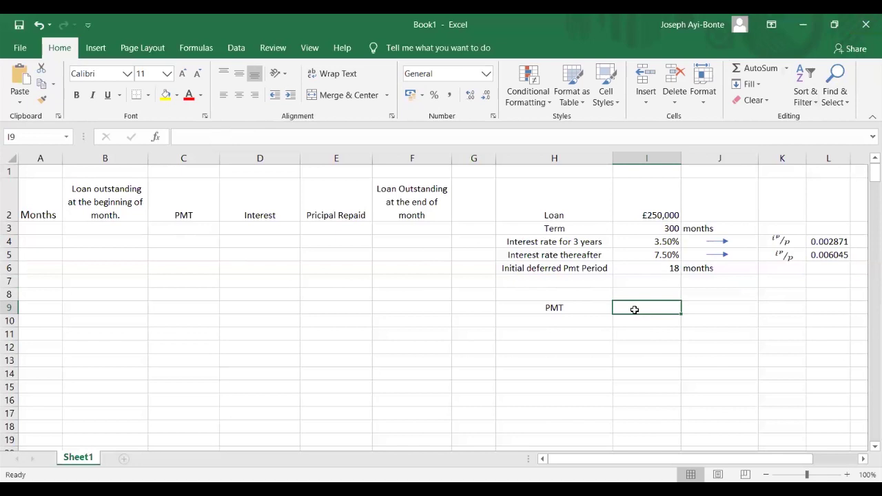
{"action": "type", "text": "="}
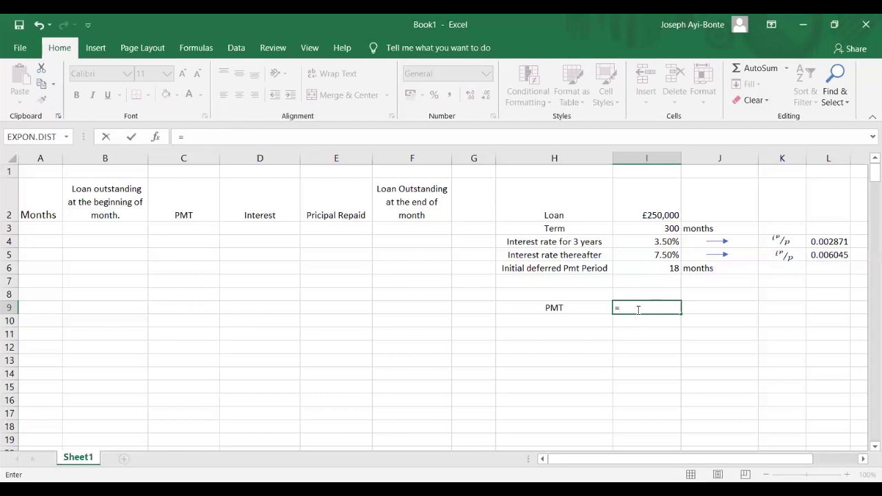
{"action": "left_click", "coordinate": [658, 213]}
{"action": "type", "text": "/"}
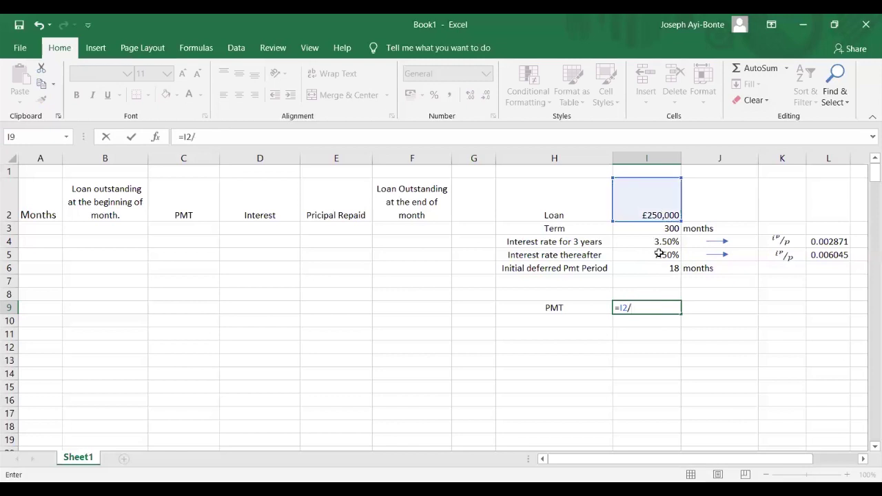
{"action": "type", "text": "("}
{"action": "type", "text": "1-(1+"}
{"action": "left_click", "coordinate": [831, 241]}
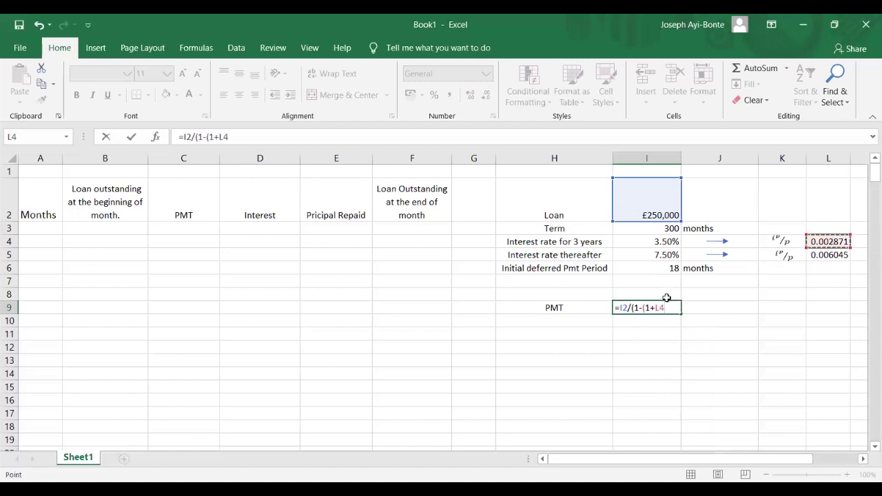
{"action": "type", "text": ")^(-"}
{"action": "left_click", "coordinate": [659, 273]}
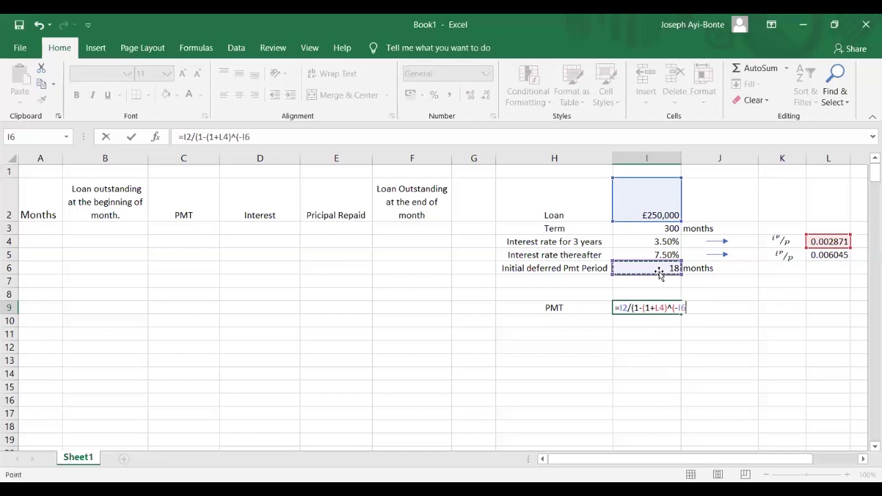
{"action": "type", "text": ")"}
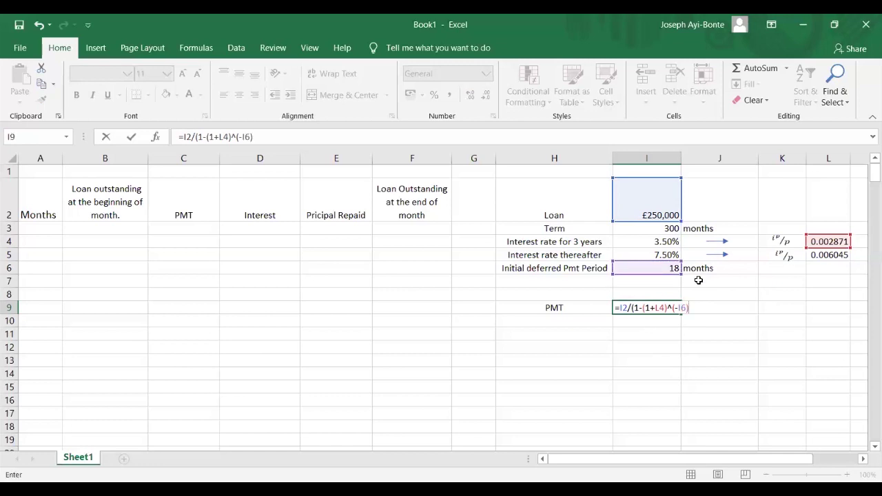
{"action": "type", "text": ")"}
Divide that annuity term by L4, add a grouping bracket, and append *(1+
{"action": "type", "text": "/"}
{"action": "left_click", "coordinate": [835, 238]}
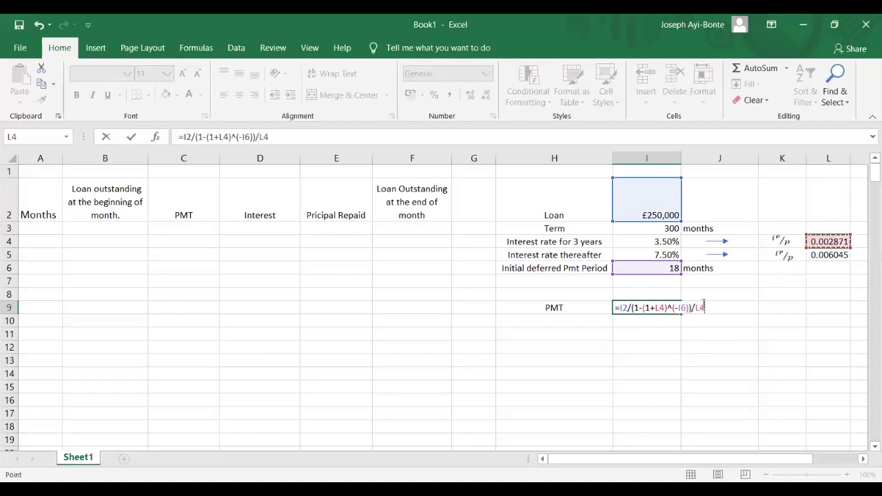
{"action": "type", "text": ")"}
{"action": "left_click", "coordinate": [632, 308]}
{"action": "type", "text": "("}
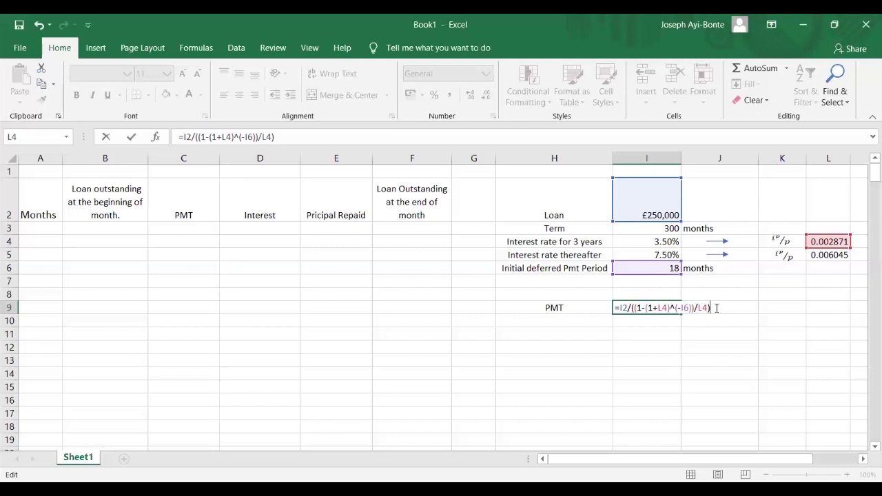
{"action": "type", "text": "*(1+"}
Discount the I9 first-rate term by (1+L4)^(-18) and begin the second-rate term +(1-(1+
{"action": "left_click", "coordinate": [828, 243]}
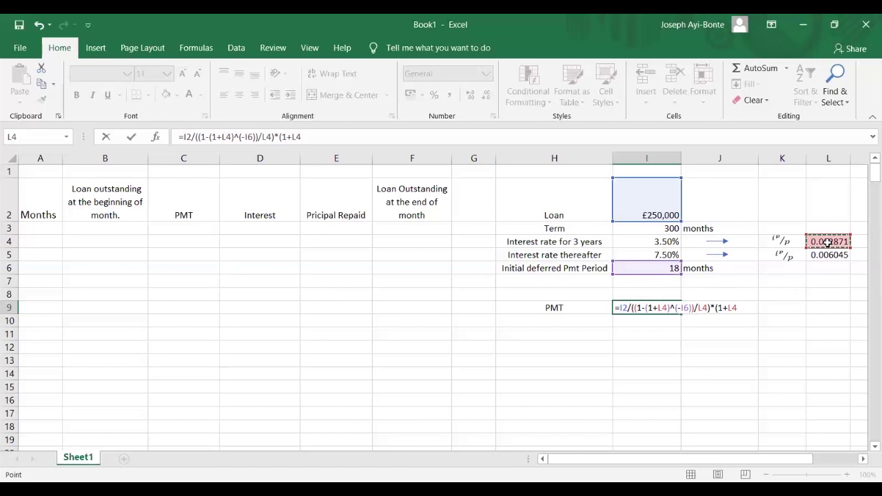
{"action": "type", "text": ")^-"}
{"action": "key", "text": "BackSpace"}
{"action": "type", "text": "(-18"}
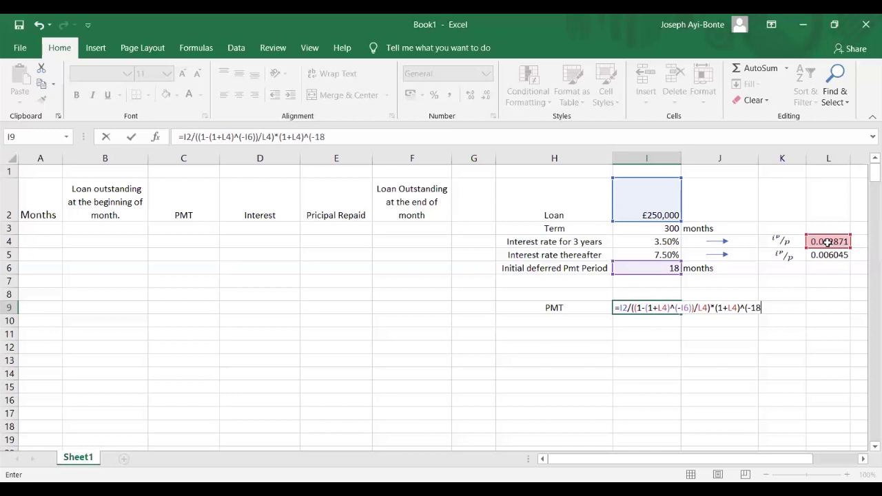
{"action": "type", "text": ")"}
{"action": "type", "text": ")"}
{"action": "left_click", "coordinate": [636, 308]}
{"action": "type", "text": "("}
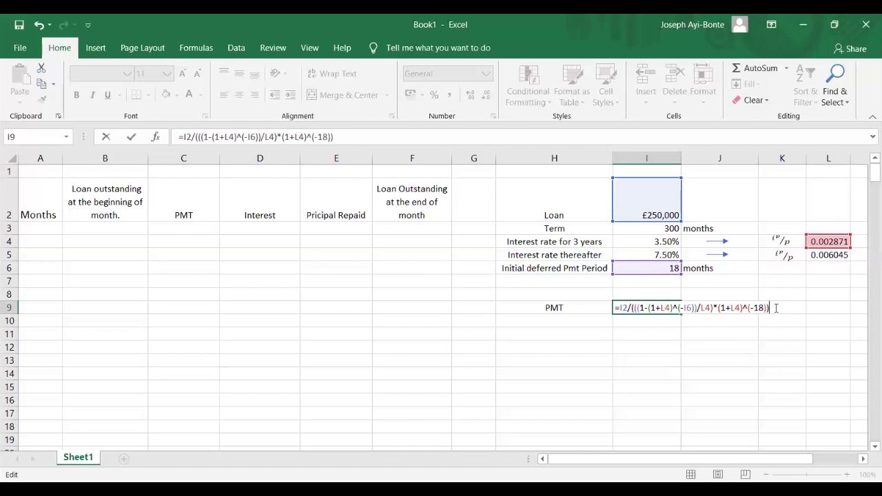
{"action": "type", "text": "+("}
{"action": "type", "text": "1-(1+"}
Add the 264-month L5 annuity term, (1-(1+L5)^(-264))/L5, to the I9 formula
{"action": "left_click", "coordinate": [829, 257]}
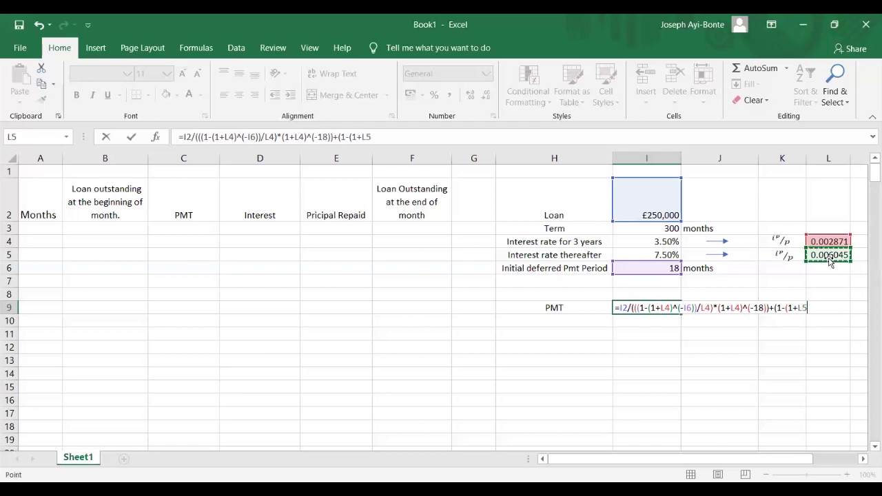
{"action": "type", "text": ")^("}
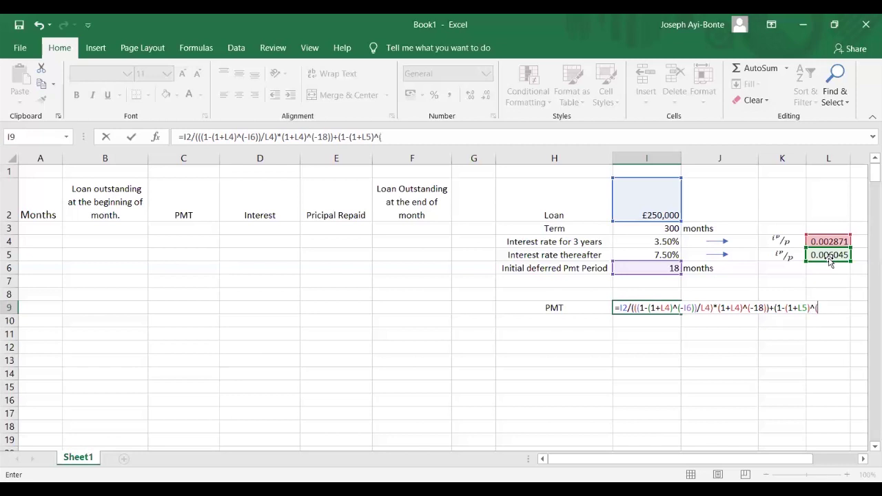
{"action": "type", "text": "-264))"}
{"action": "left_click", "coordinate": [777, 308]}
{"action": "type", "text": "("}
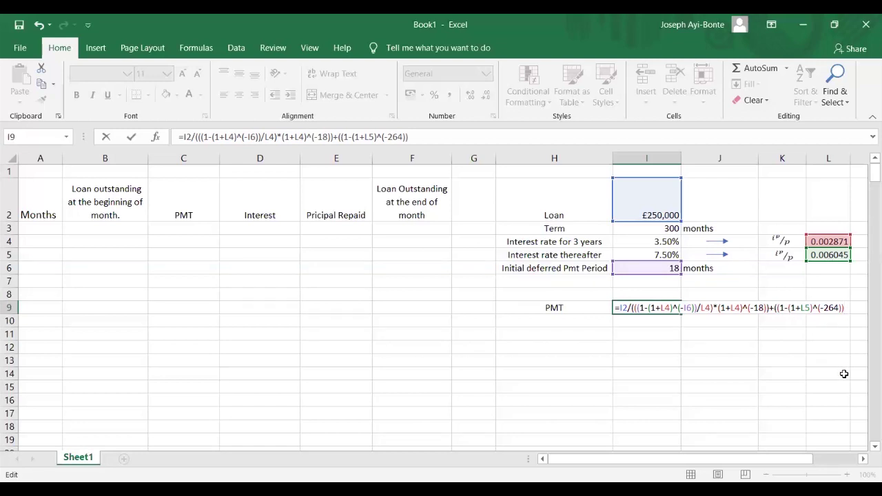
{"action": "key", "text": "ctrl+z"}
{"action": "type", "text": "/"}
{"action": "left_click", "coordinate": [834, 255]}
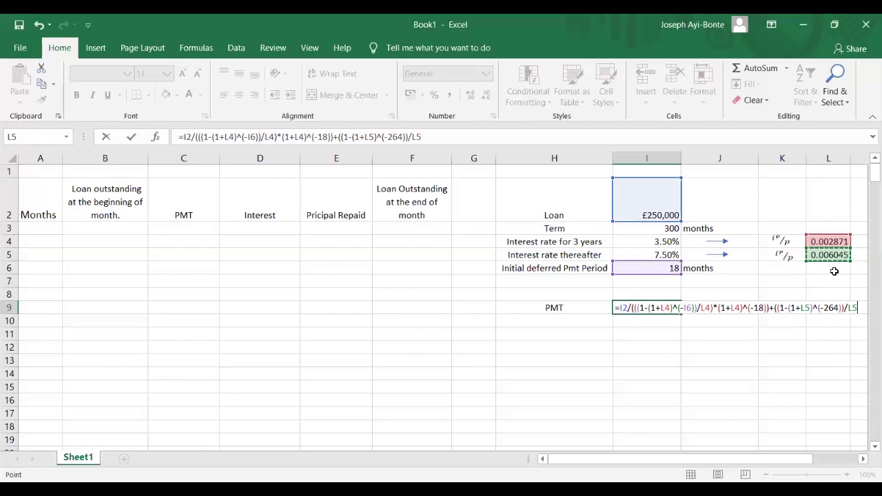
{"action": "type", "text": ")"}
{"action": "left_click", "coordinate": [775, 308]}
{"action": "type", "text": "("}
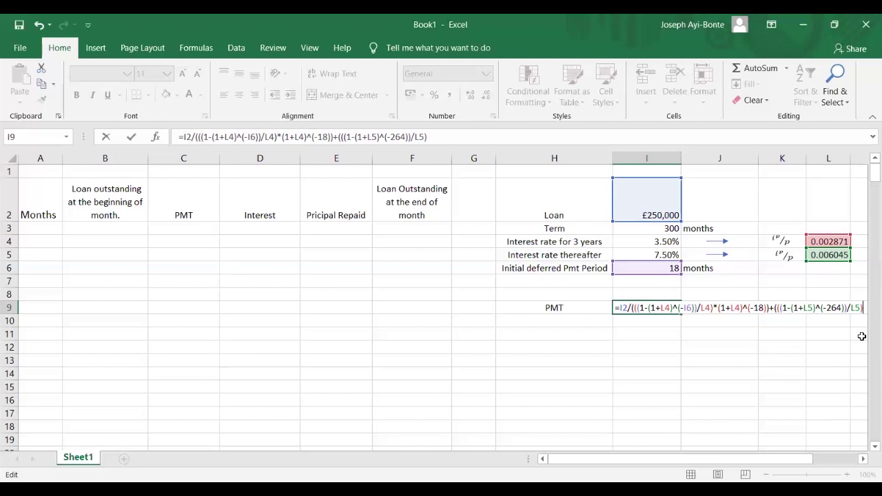
Multiply the L5 term by (1+L4)^(-36), fix the opening bracket, and commit for 1845.712917
{"action": "type", "text": "*"}
{"action": "left_click", "coordinate": [863, 459]}
{"action": "left_click", "coordinate": [863, 459]}
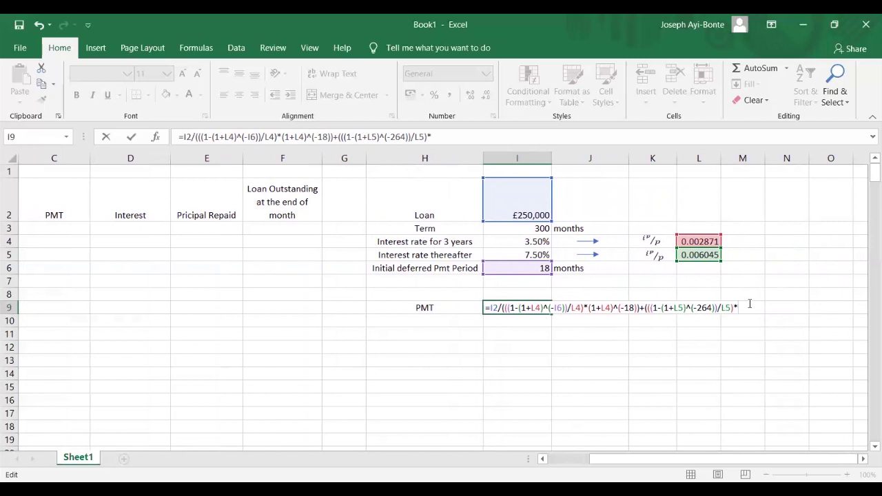
{"action": "type", "text": "(1"}
{"action": "type", "text": "+"}
{"action": "left_click", "coordinate": [695, 240]}
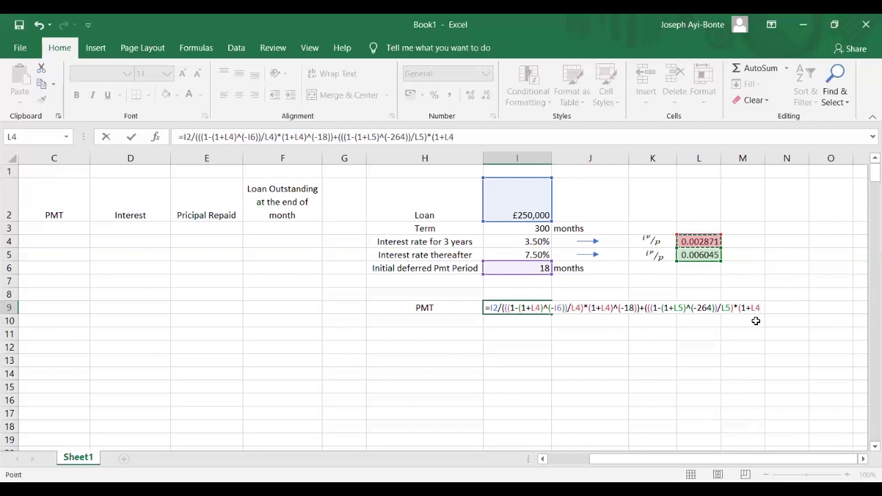
{"action": "type", "text": ")^(-36)"}
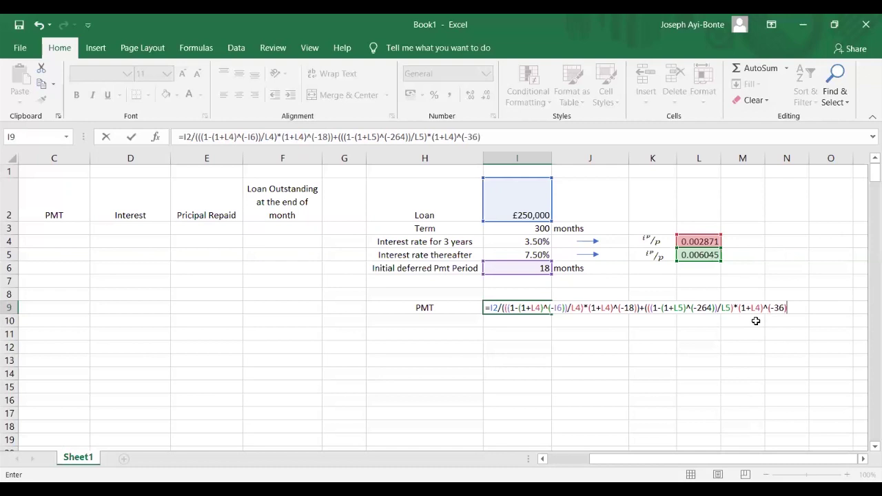
{"action": "type", "text": "))"}
{"action": "left_click", "coordinate": [504, 309]}
{"action": "type", "text": "("}
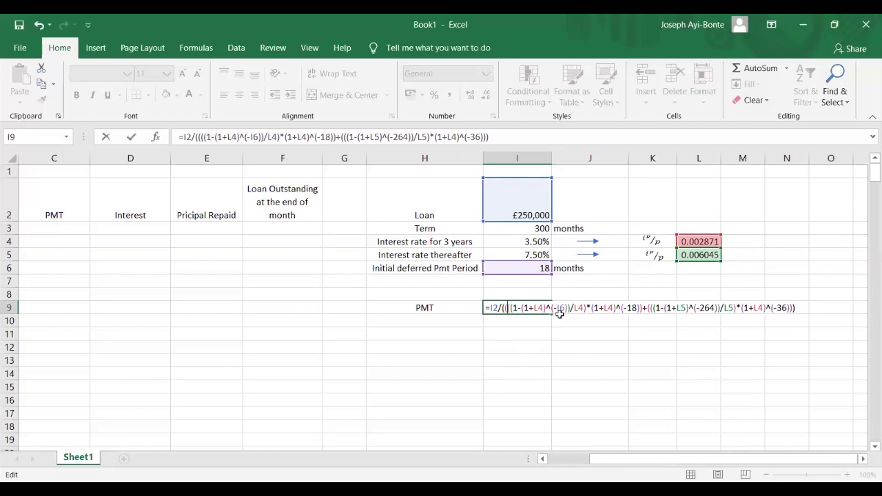
{"action": "key", "text": "Return"}
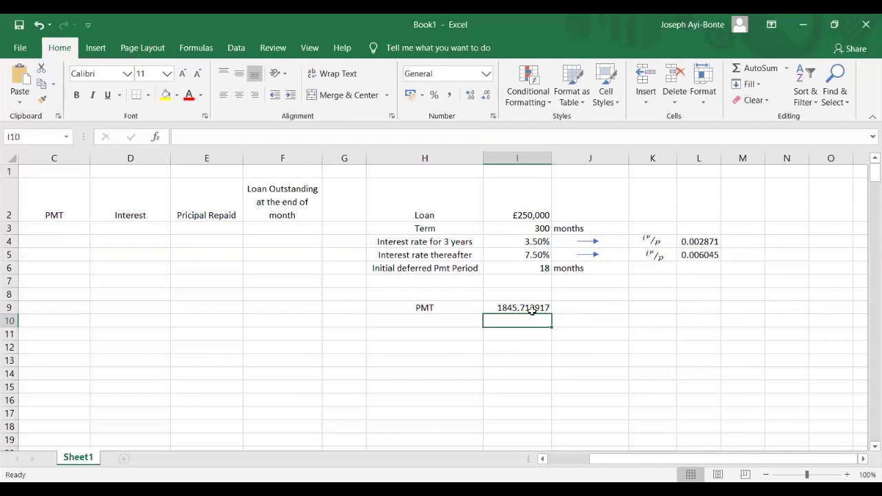
{"action": "left_click", "coordinate": [533, 311]}
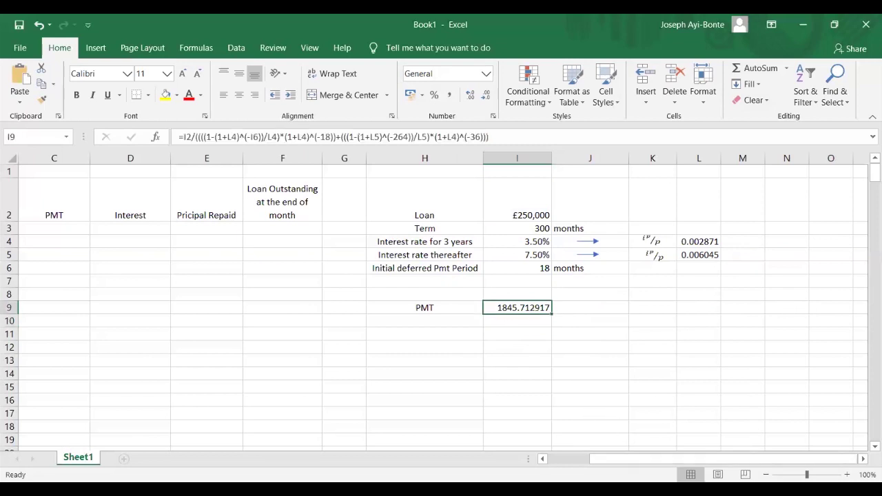
Enter month 1 in A3 and an opening balance of =I2 (£250,000) in B3
{"action": "left_click_drag", "start_coordinate": [618, 461], "coordinate": [571, 459]}
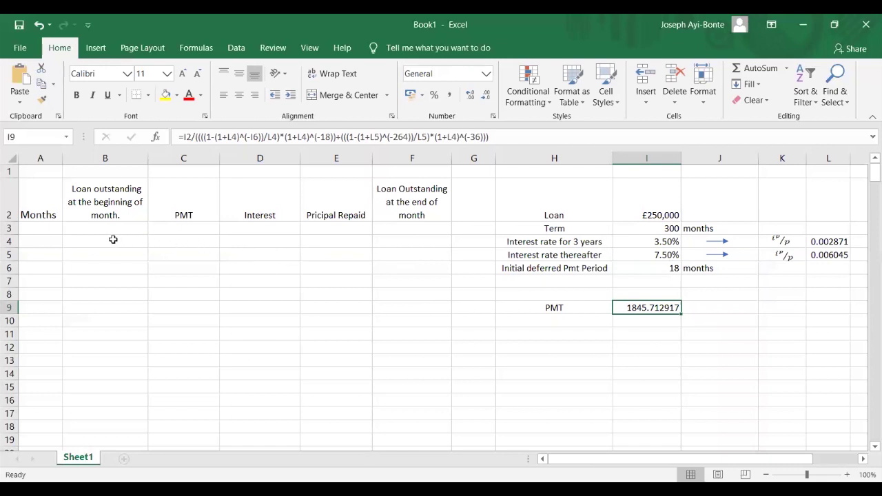
{"action": "left_click", "coordinate": [46, 226]}
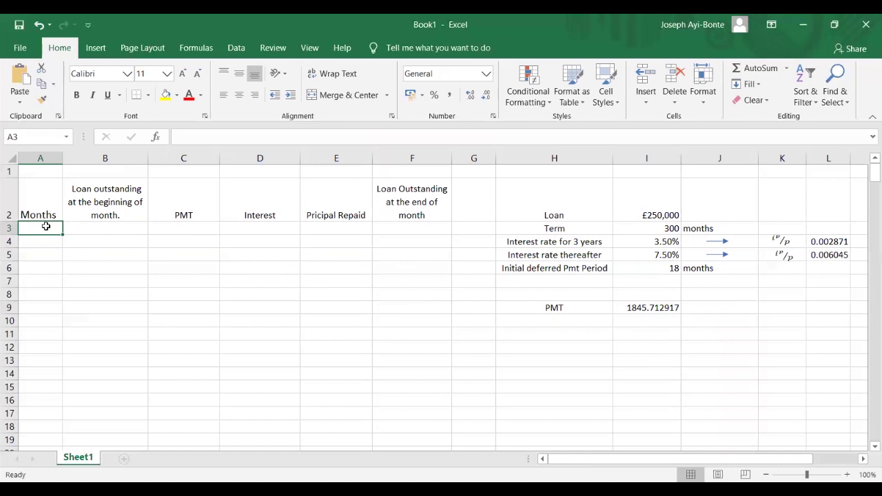
{"action": "type", "text": "1"}
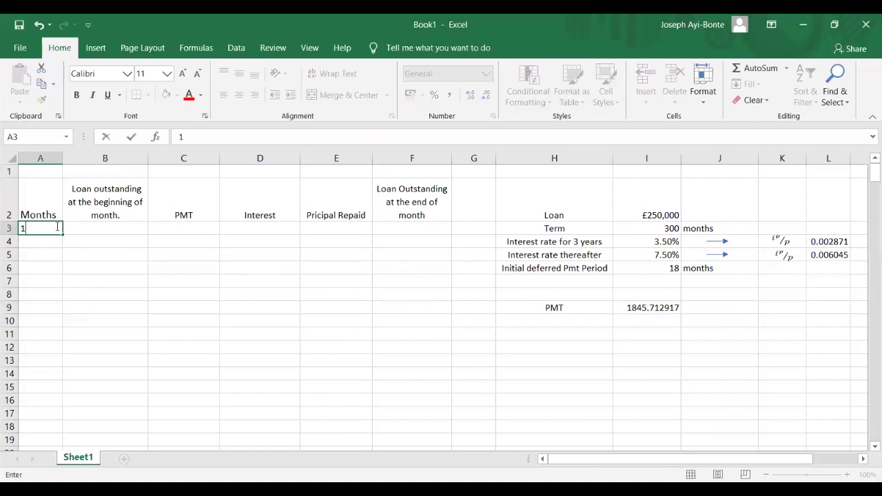
{"action": "left_click", "coordinate": [82, 228]}
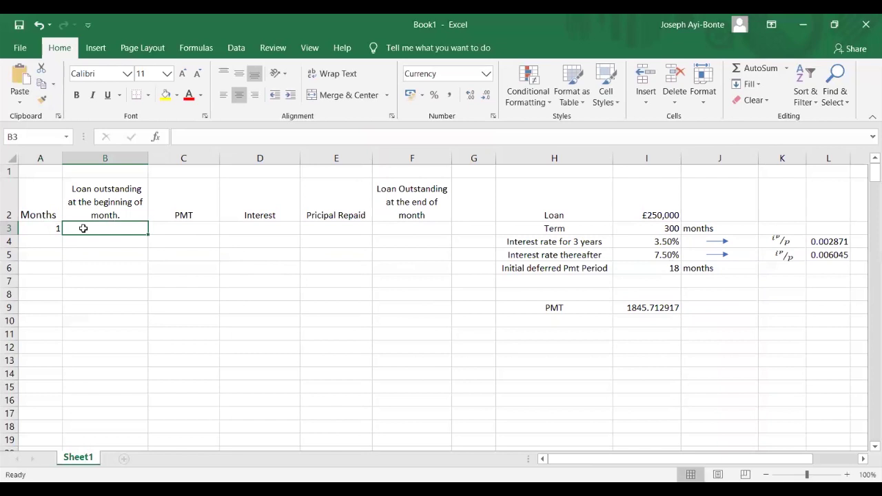
{"action": "type", "text": "="}
{"action": "left_click", "coordinate": [649, 210]}
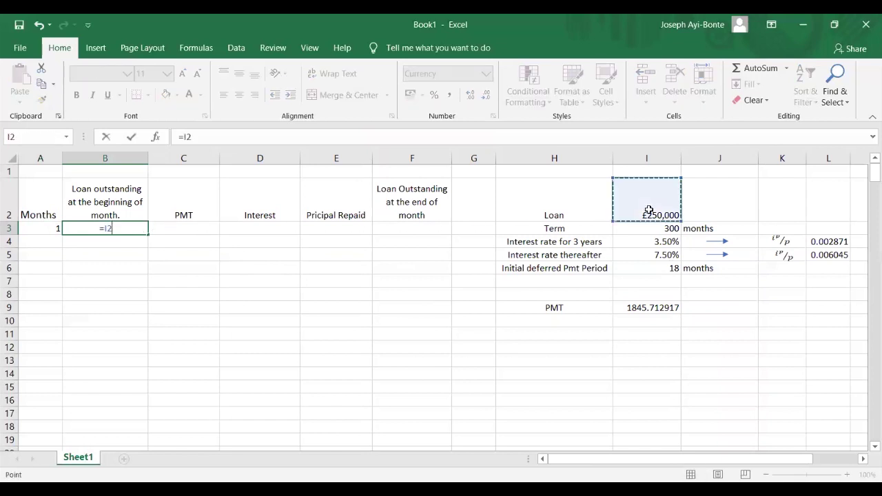
{"action": "key", "text": "Return"}
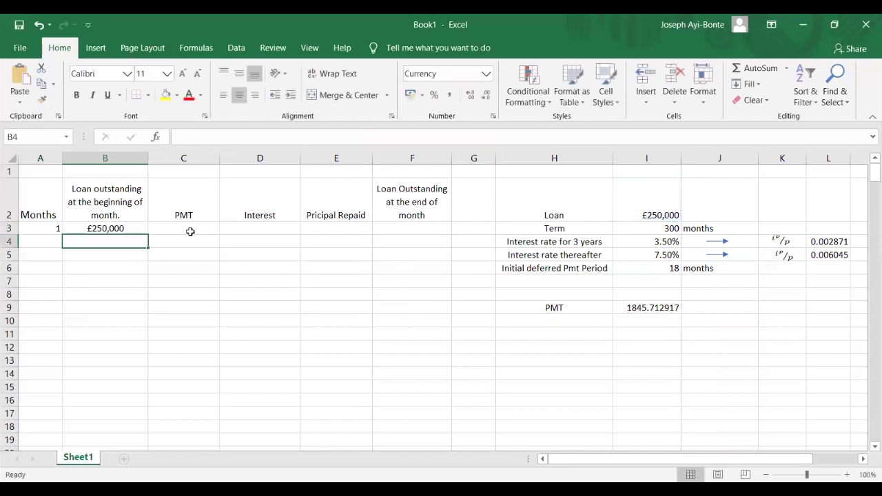
{"action": "left_click", "coordinate": [174, 233]}
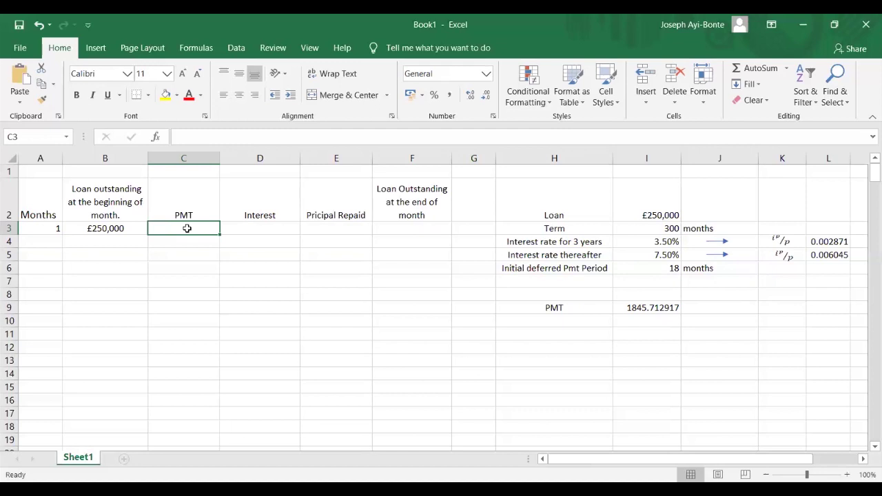
Enter =IF(A3<=$I$6,0,$I$9) in C3, so the month-1 payment is 0
{"action": "type", "text": "=IF("}
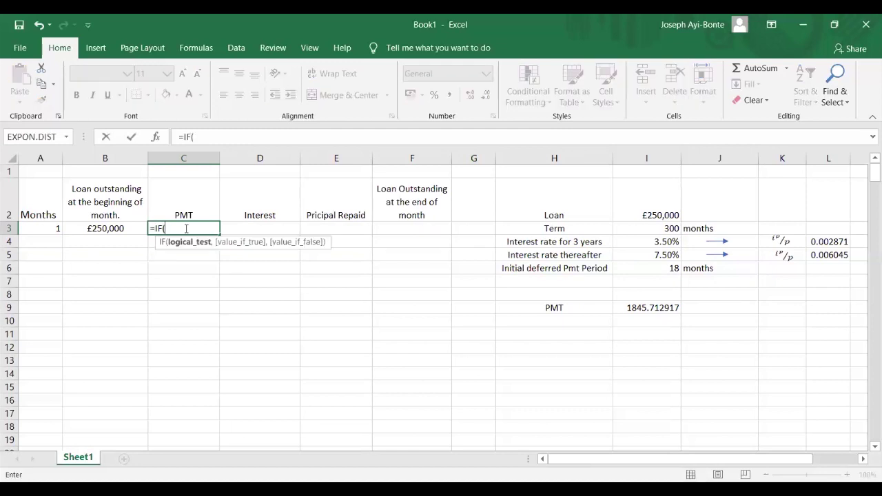
{"action": "left_click", "coordinate": [41, 229]}
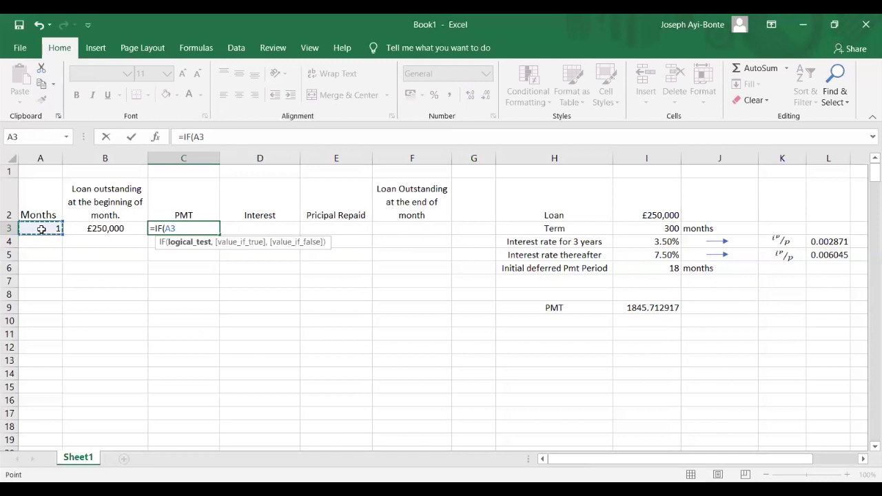
{"action": "type", "text": "<="}
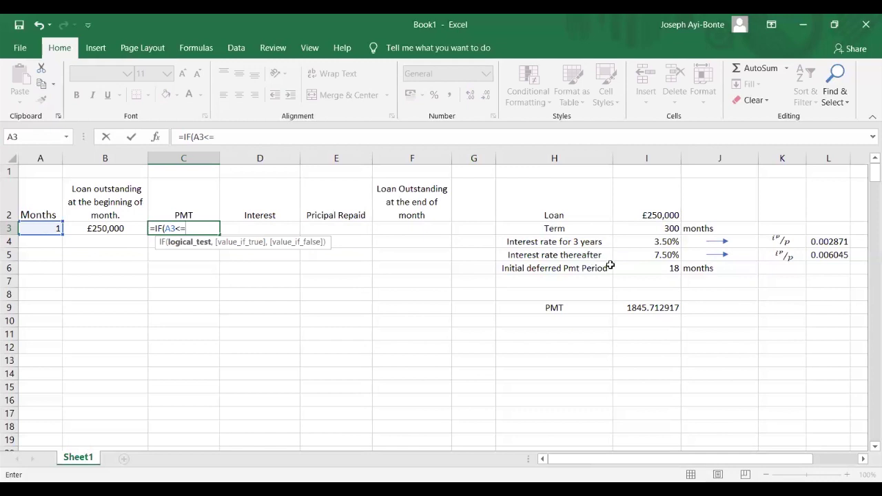
{"action": "left_click", "coordinate": [655, 267]}
{"action": "type", "text": ",0"}
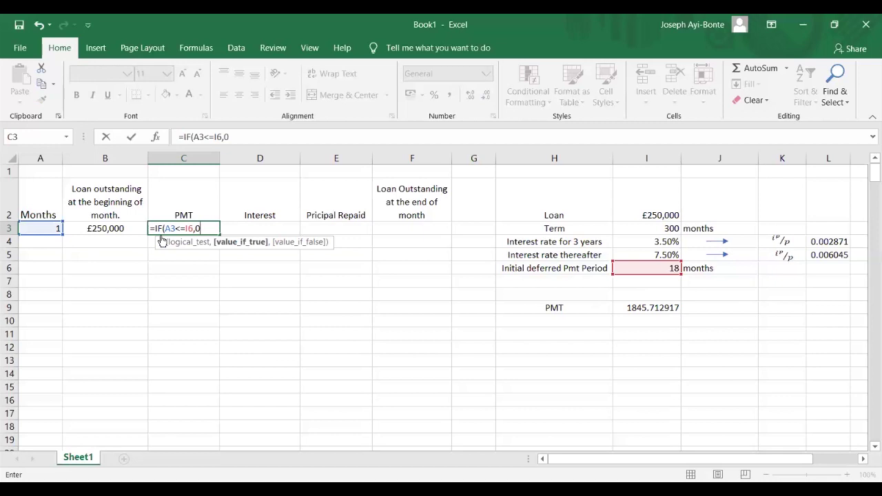
{"action": "type", "text": ","}
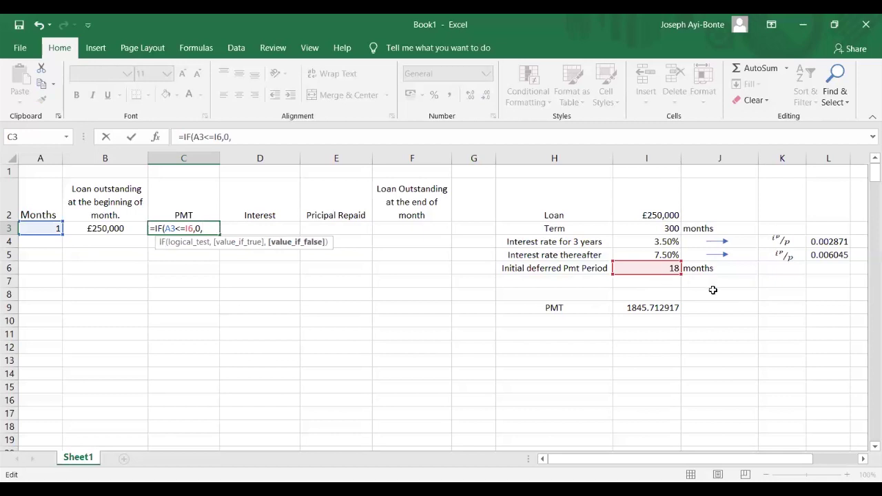
{"action": "left_click", "coordinate": [663, 308]}
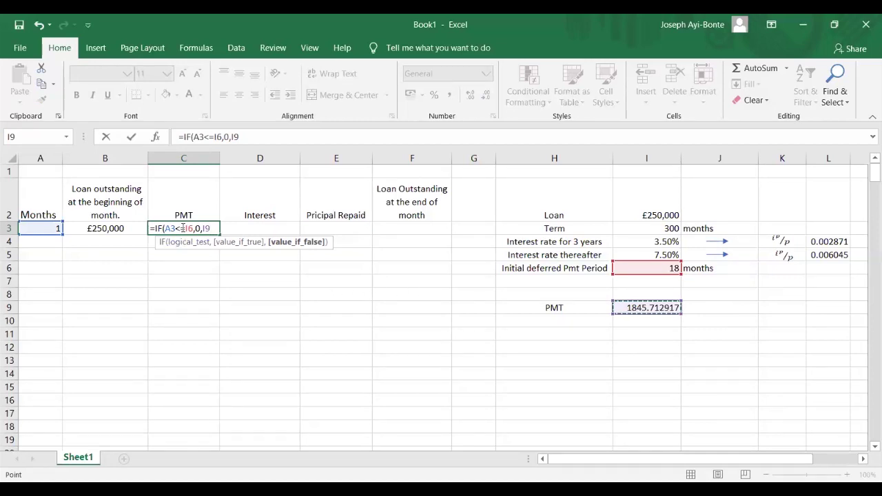
{"action": "left_click", "coordinate": [183, 229]}
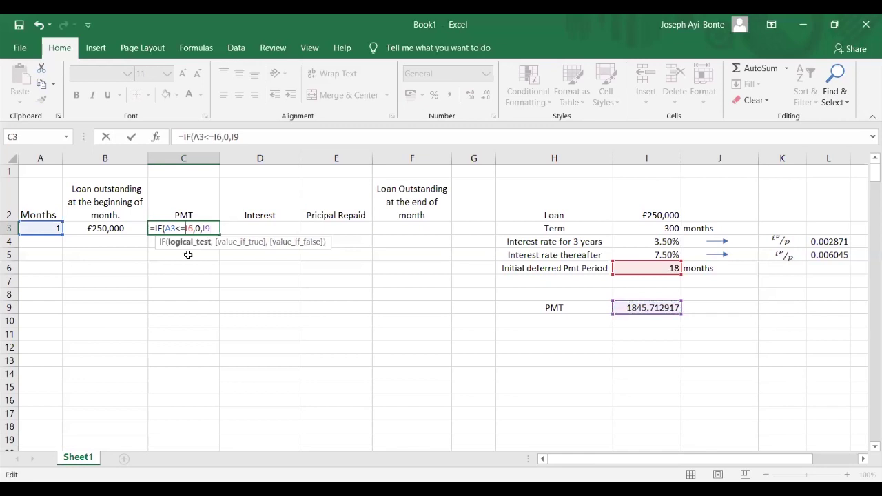
{"action": "type", "text": "$I$"}
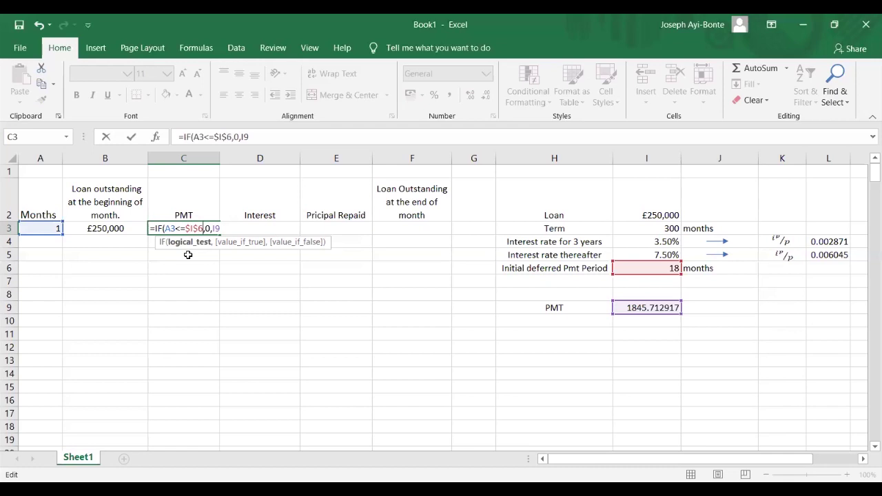
{"action": "key", "text": "Right"}
{"action": "key", "text": "Right"}
{"action": "key", "text": "Right"}
{"action": "type", "text": "$"}
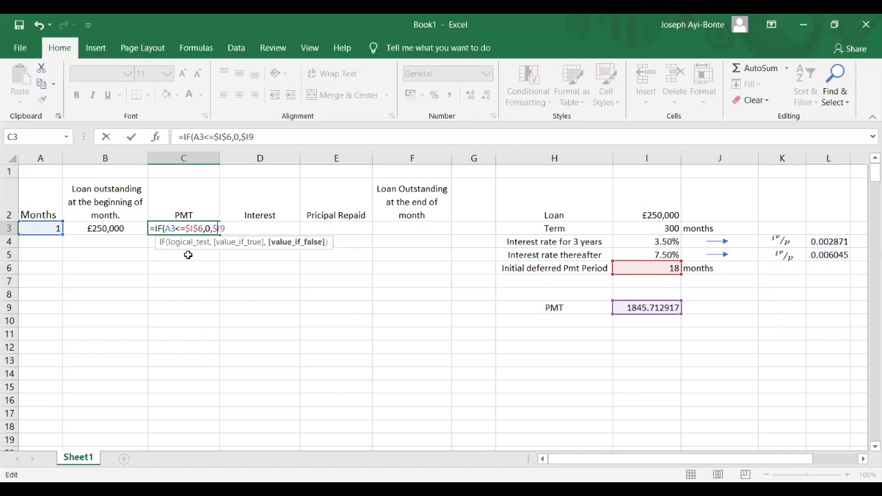
{"action": "key", "text": "Right"}
{"action": "type", "text": "$"}
{"action": "key", "text": "Return"}
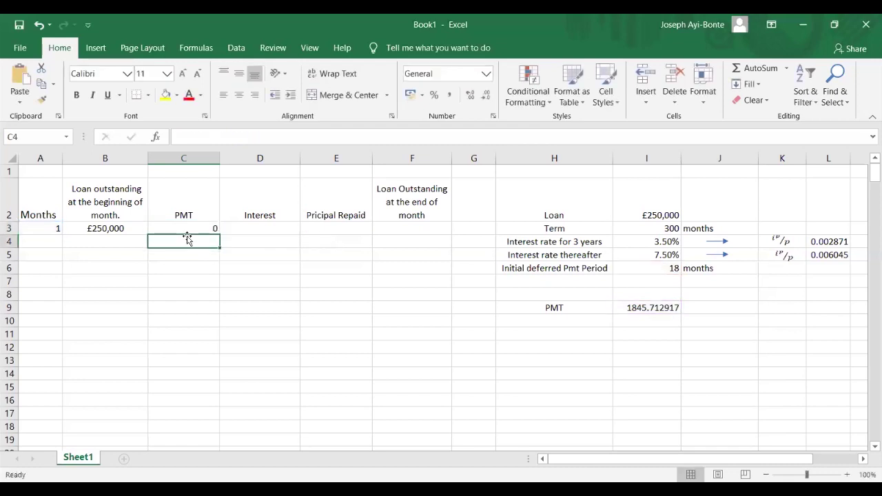
Start D3's interest formula as =B3*(L4*(A3<=36)+ for the first 36 months
{"action": "left_click", "coordinate": [247, 234]}
{"action": "type", "text": "="}
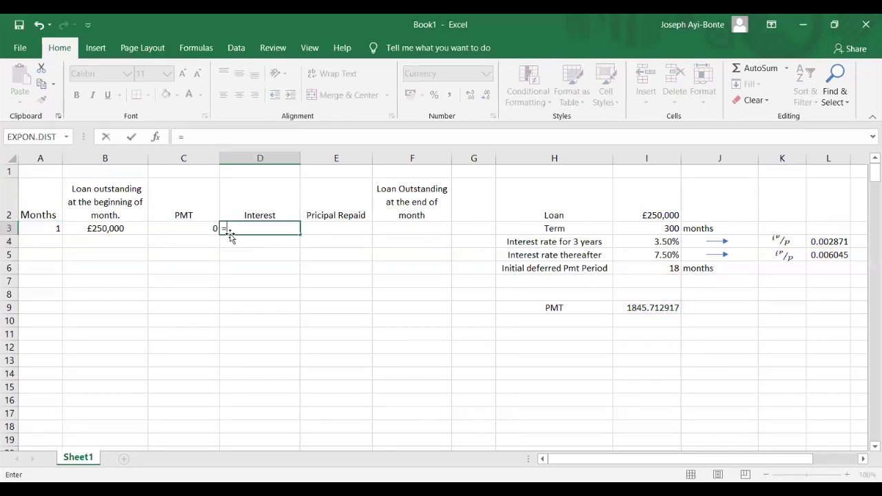
{"action": "left_click", "coordinate": [108, 228]}
{"action": "type", "text": "*"}
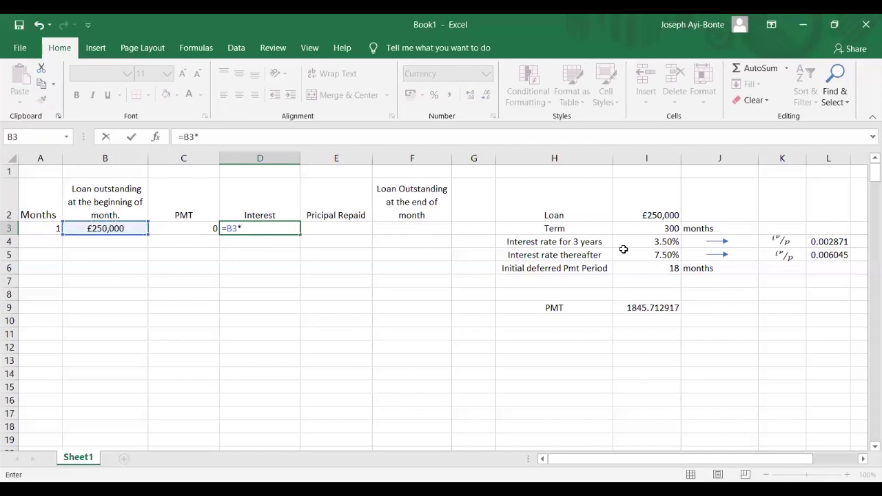
{"action": "left_click", "coordinate": [827, 239]}
{"action": "left_click", "coordinate": [243, 228]}
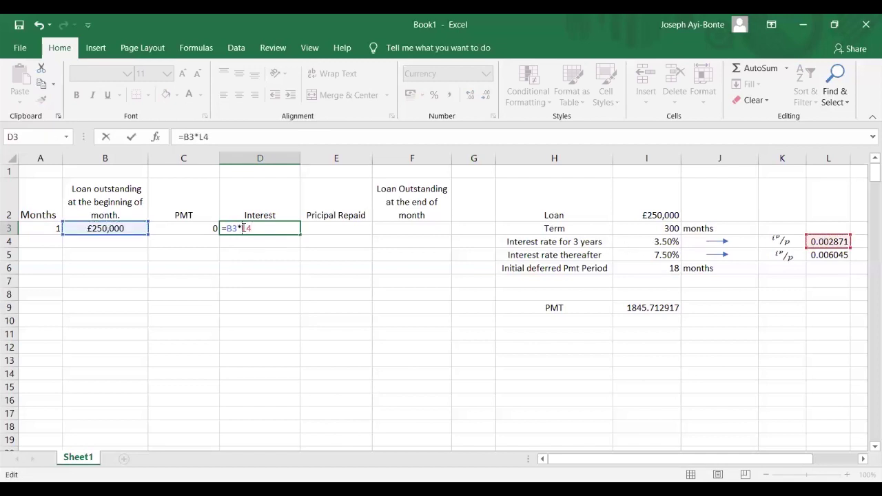
{"action": "type", "text": "(L4*("}
{"action": "left_click", "coordinate": [47, 227]}
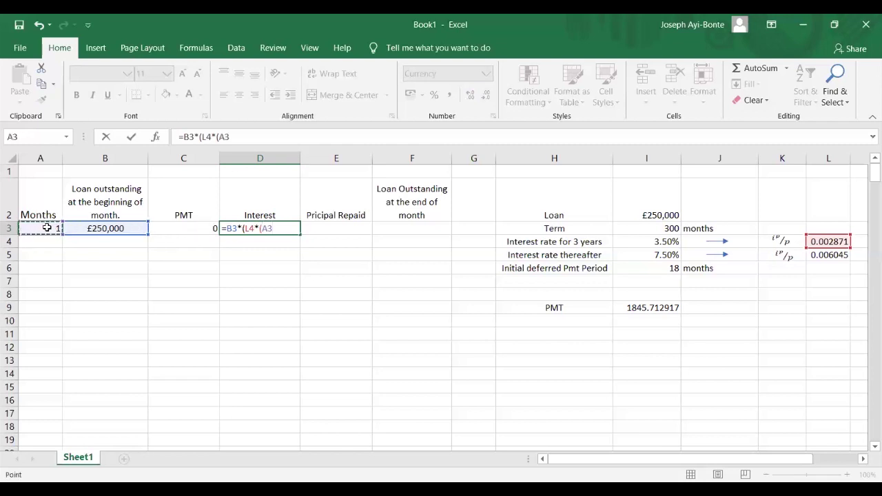
{"action": "type", "text": "<="}
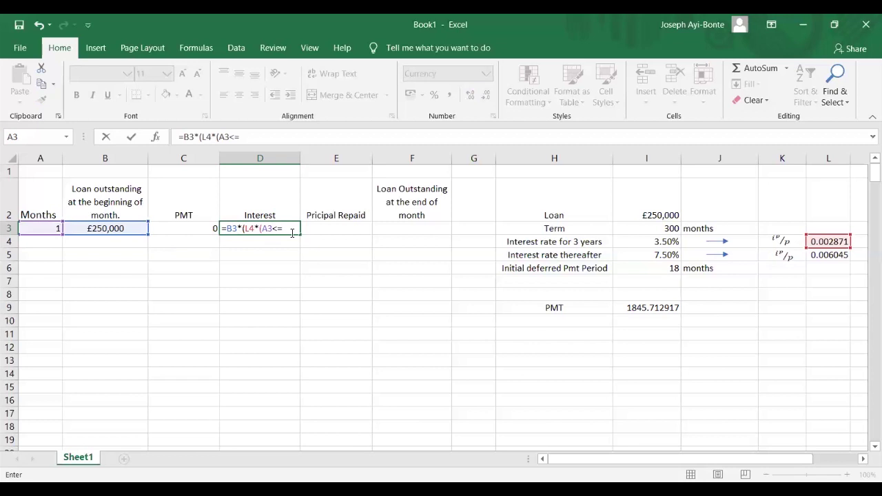
{"action": "type", "text": "36"}
{"action": "type", "text": ")+"}
Add the L5*(A3>36) later-rate term to D3, giving £717.72 interest
{"action": "left_click", "coordinate": [823, 254]}
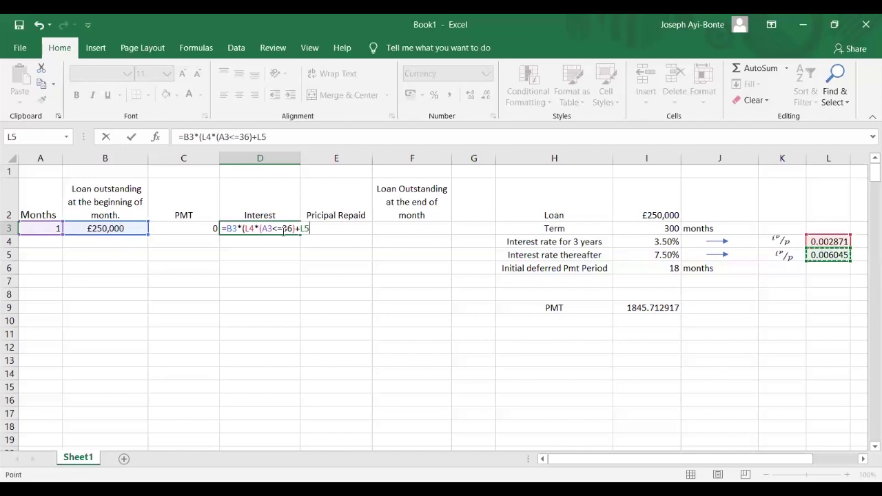
{"action": "type", "text": "*("}
{"action": "left_click", "coordinate": [46, 230]}
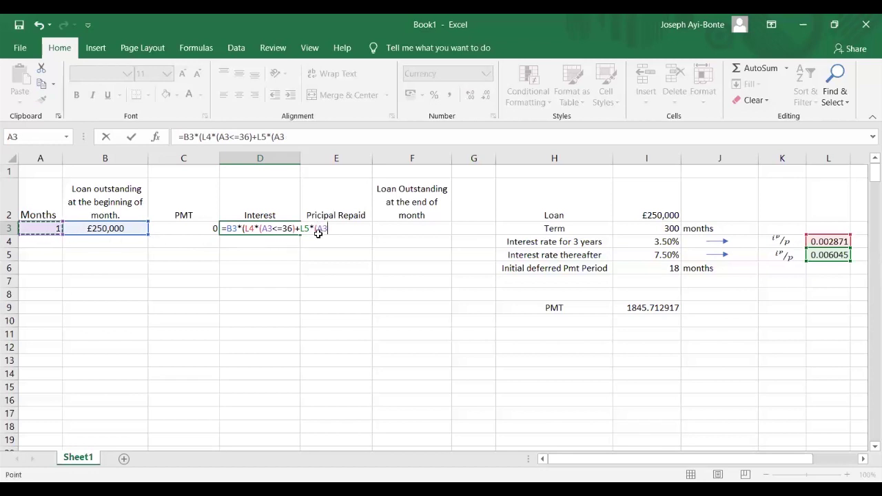
{"action": "type", "text": ">36"}
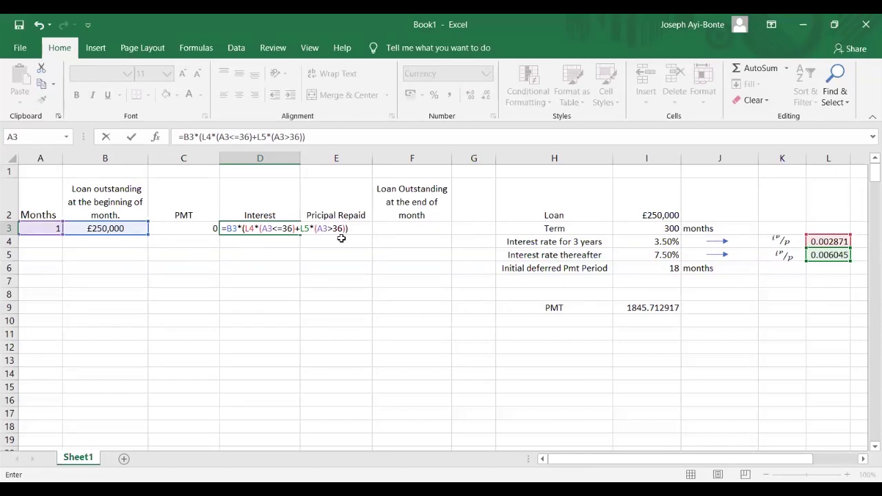
{"action": "key", "text": "Return"}
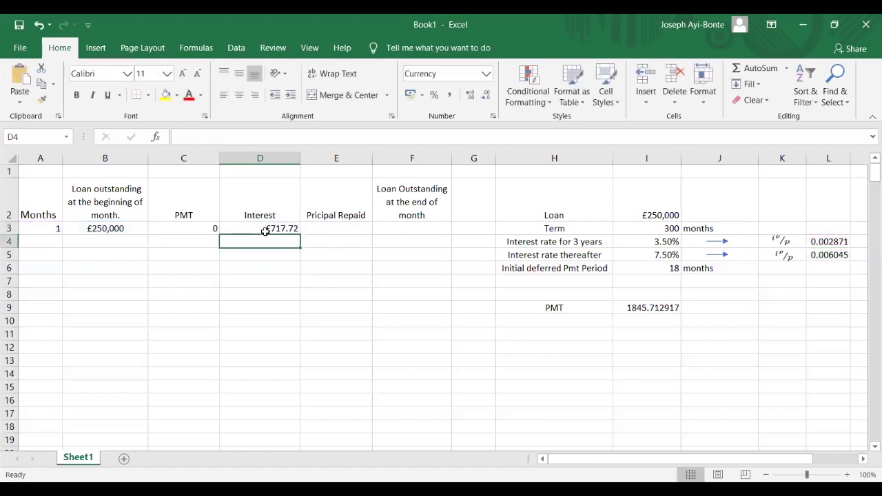
{"action": "left_click", "coordinate": [318, 228]}
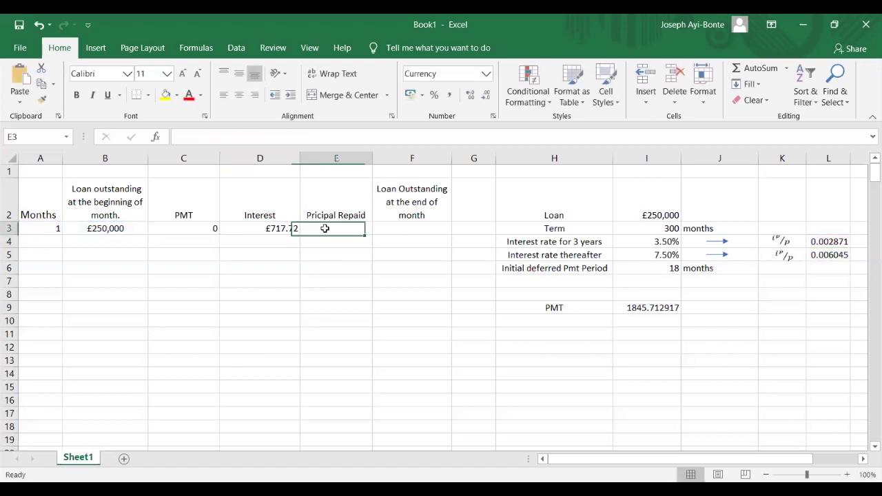
{"action": "left_click", "coordinate": [209, 227]}
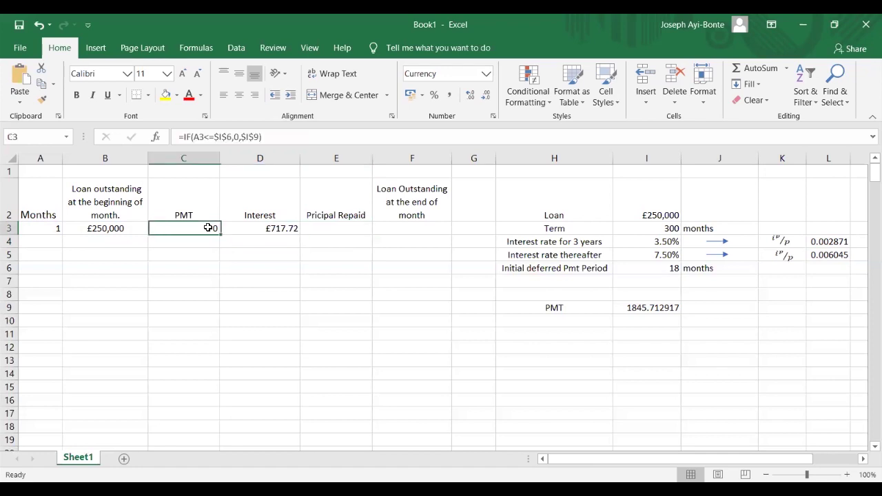
{"action": "left_click", "coordinate": [308, 230]}
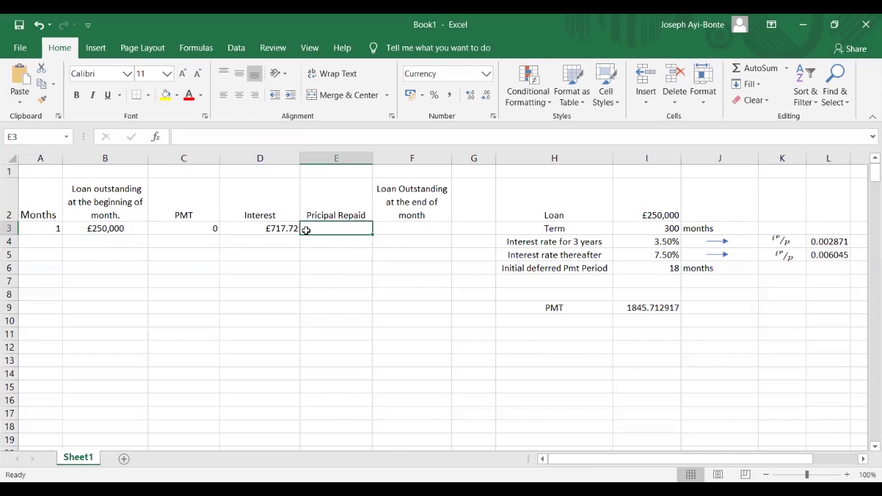
Enter =C3-D3 in E3, giving month-1 principal repaid of -£717.72
{"action": "type", "text": "="}
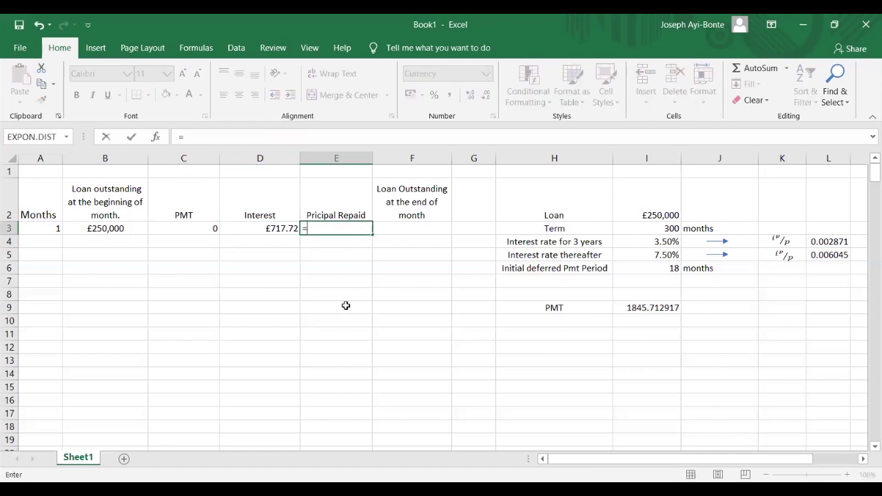
{"action": "left_click", "coordinate": [210, 227]}
{"action": "type", "text": "-"}
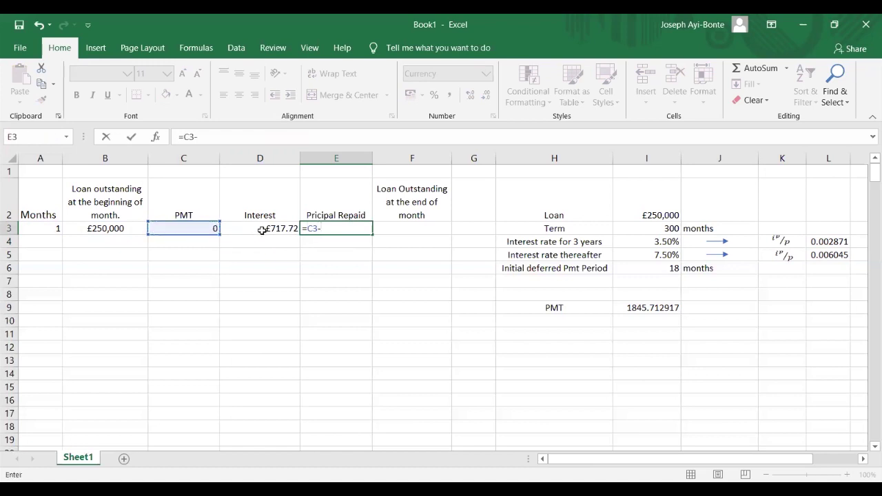
{"action": "left_click", "coordinate": [262, 231]}
{"action": "key", "text": "Return"}
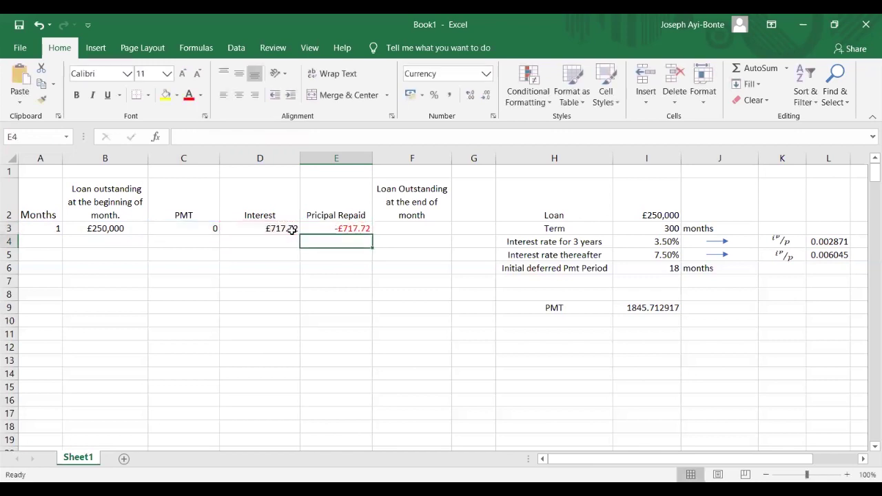
{"action": "left_click", "coordinate": [390, 228]}
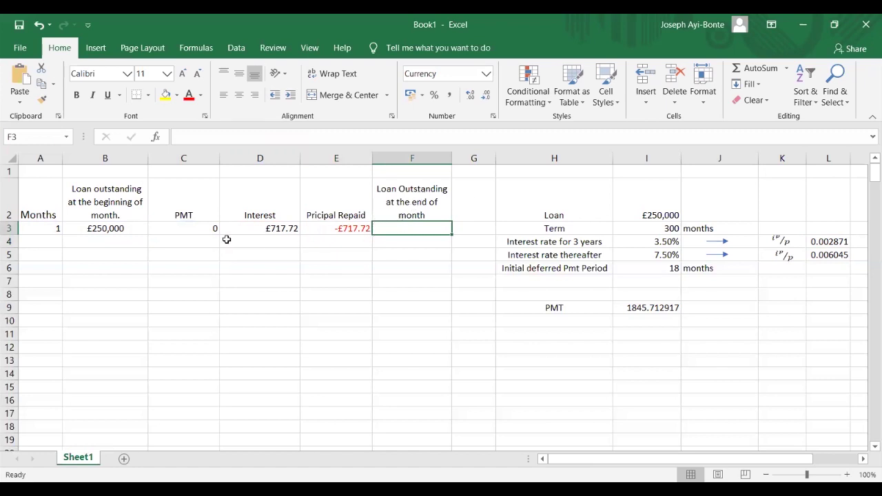
Enter =B3-E3 in F3 so month 1 closes at £250,717.72
{"action": "left_click", "coordinate": [107, 227]}
{"action": "key", "text": "Right"}
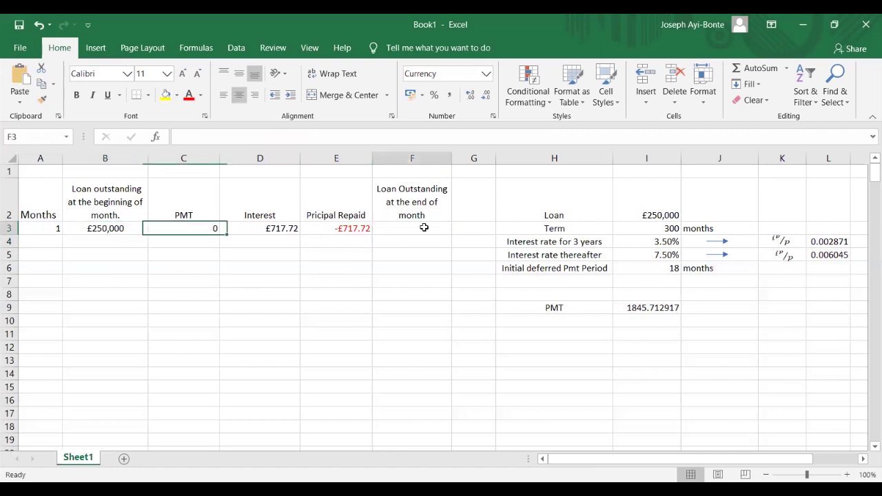
{"action": "left_click", "coordinate": [424, 227]}
{"action": "type", "text": "="}
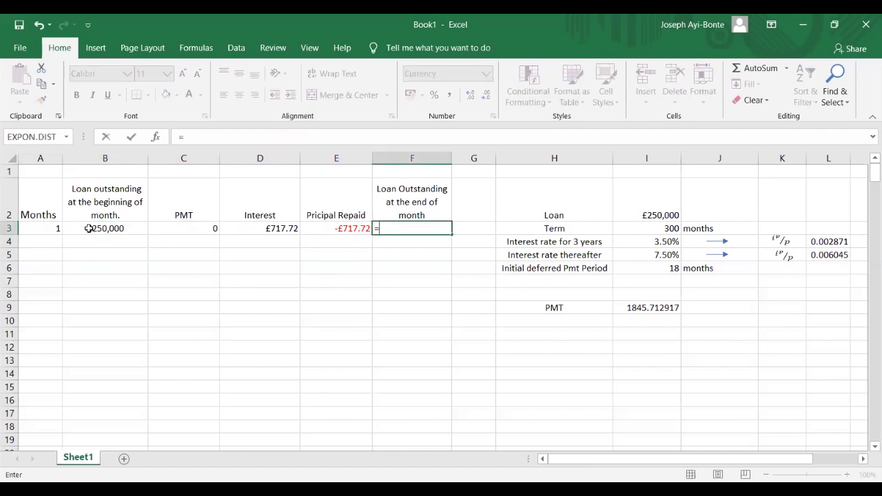
{"action": "left_click", "coordinate": [106, 228]}
{"action": "type", "text": "-"}
{"action": "left_click", "coordinate": [352, 229]}
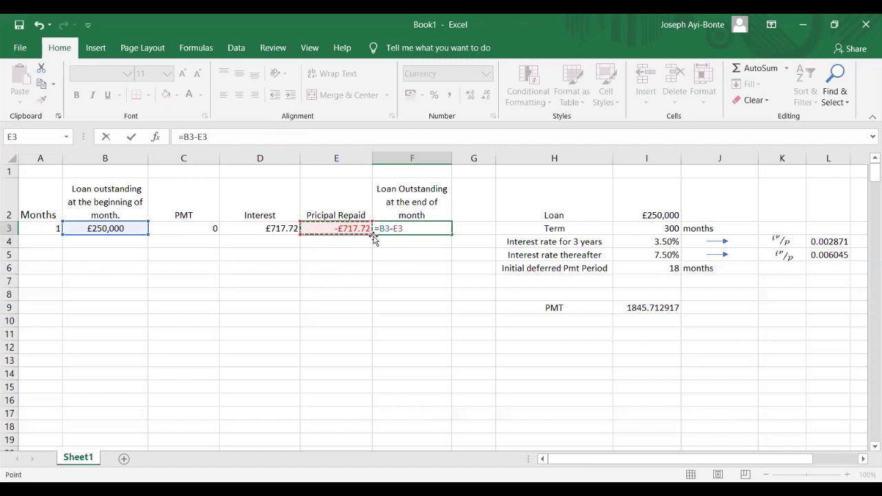
{"action": "key", "text": "Return"}
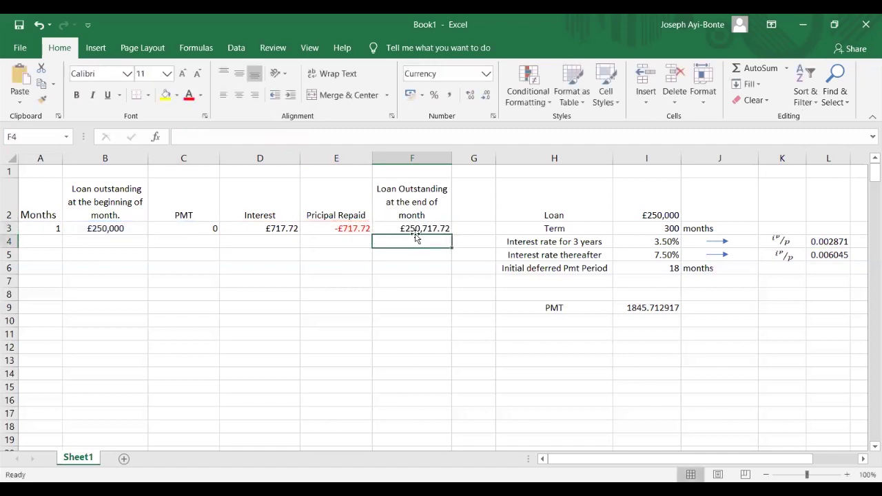
{"action": "left_click", "coordinate": [253, 229]}
Make D3's rate references absolute as $L$4 and $L$5, keeping month 1's interest at £717.72
{"action": "double_click", "coordinate": [265, 229]}
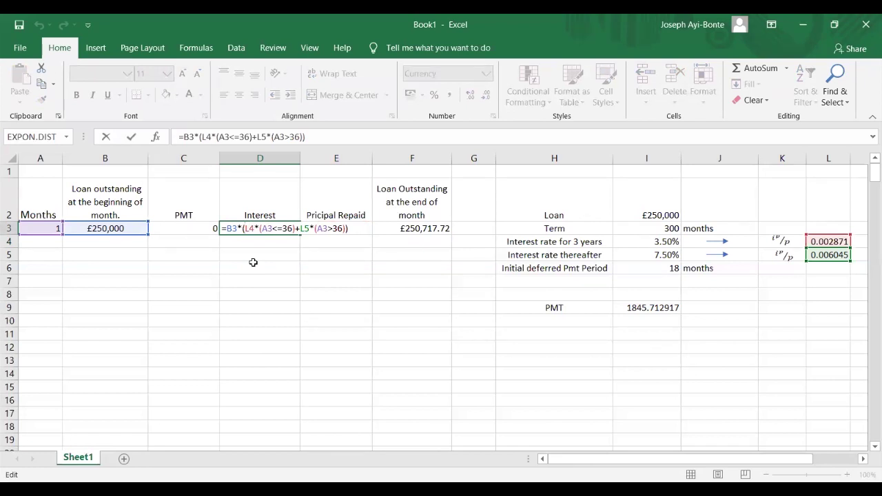
{"action": "type", "text": "$"}
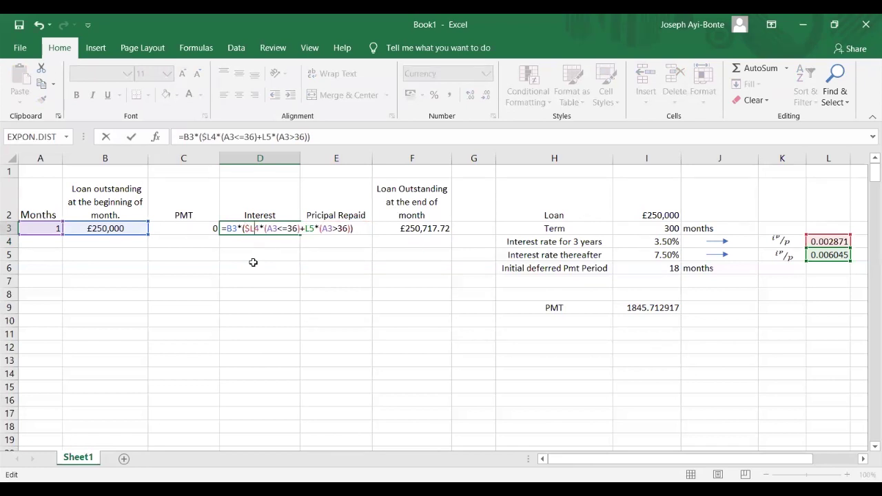
{"action": "key", "text": "Right"}
{"action": "type", "text": "$"}
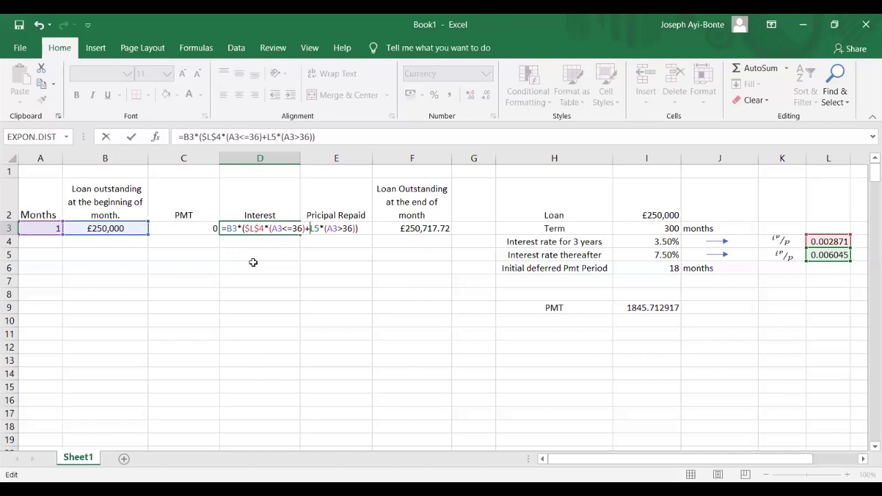
{"action": "type", "text": "$L"}
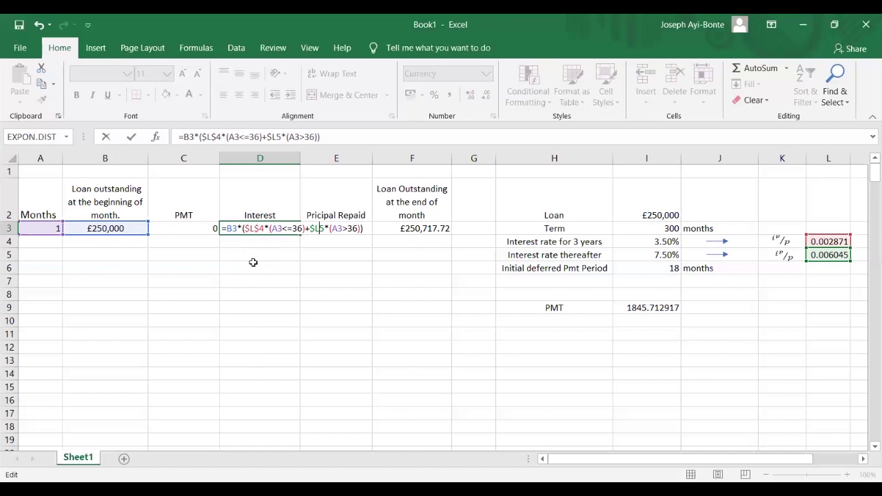
{"action": "type", "text": "$"}
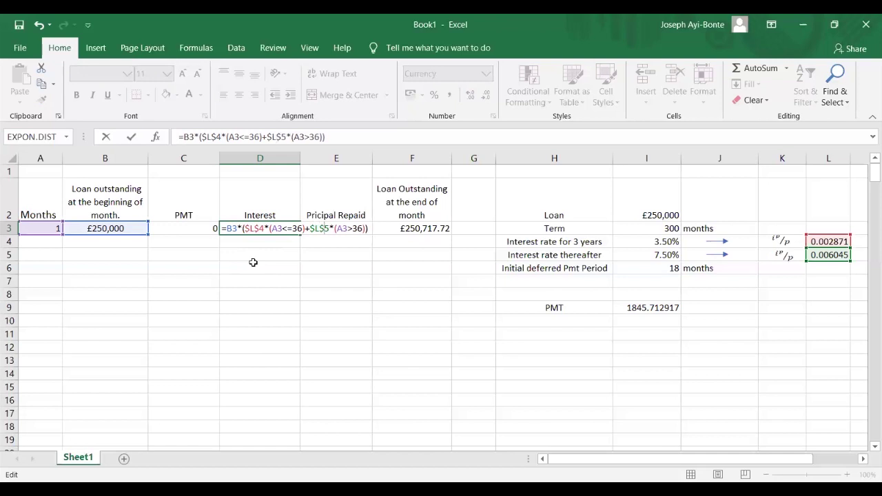
{"action": "key", "text": "Return"}
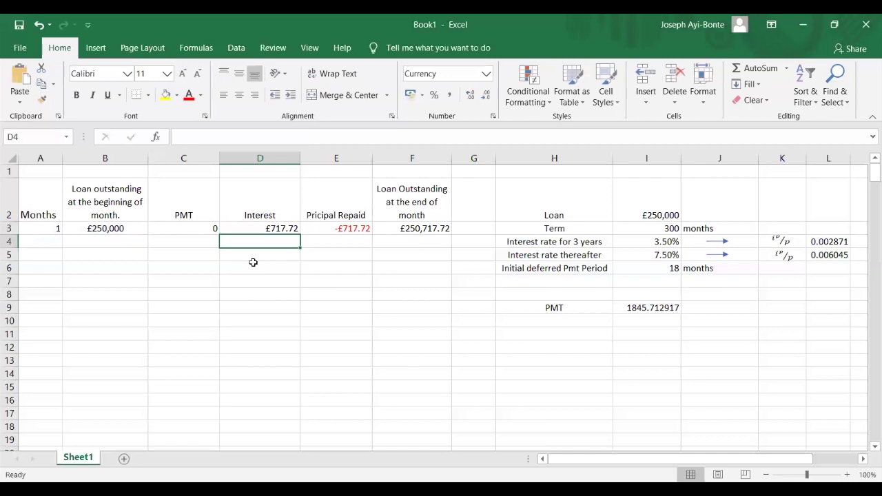
Check month 1's PMT formula and select month 1's row of the table
{"action": "left_click", "coordinate": [181, 227]}
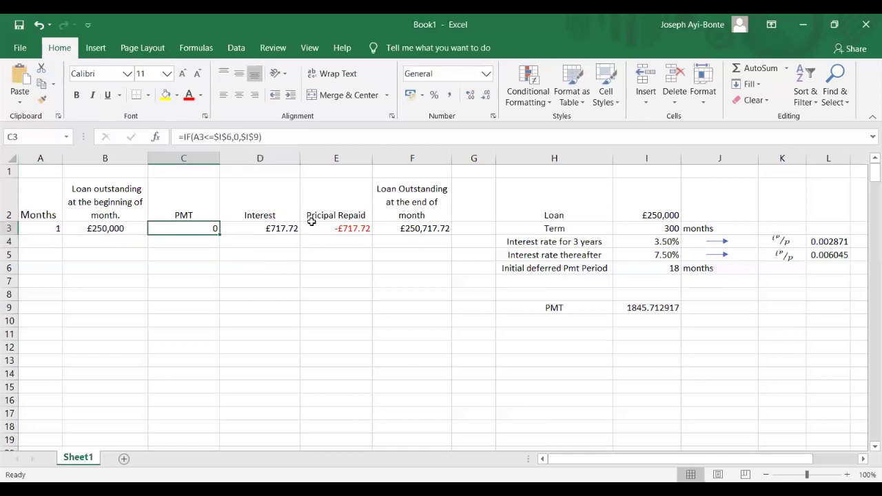
{"action": "left_click_drag", "start_coordinate": [40, 228], "coordinate": [412, 228]}
{"action": "left_click", "coordinate": [36, 242]}
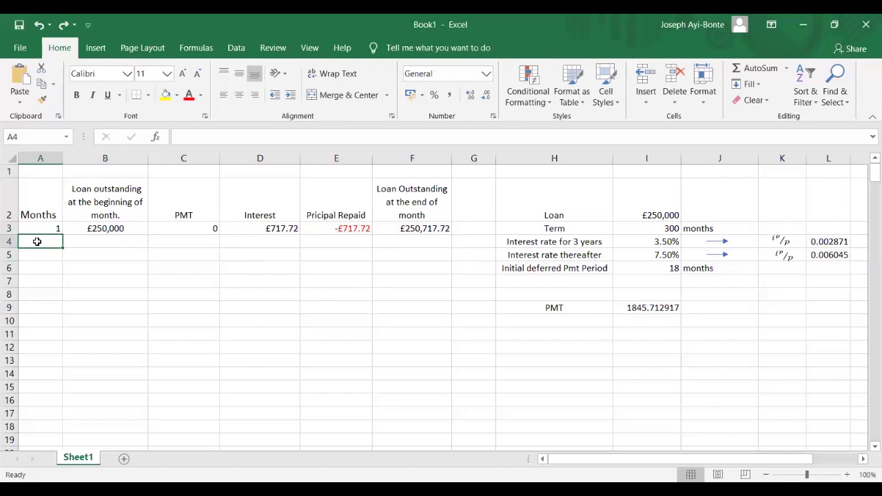
Enter 2 in A4 and set B4 to =F3, carrying over £250,717.72
{"action": "type", "text": "2"}
{"action": "left_click", "coordinate": [90, 241]}
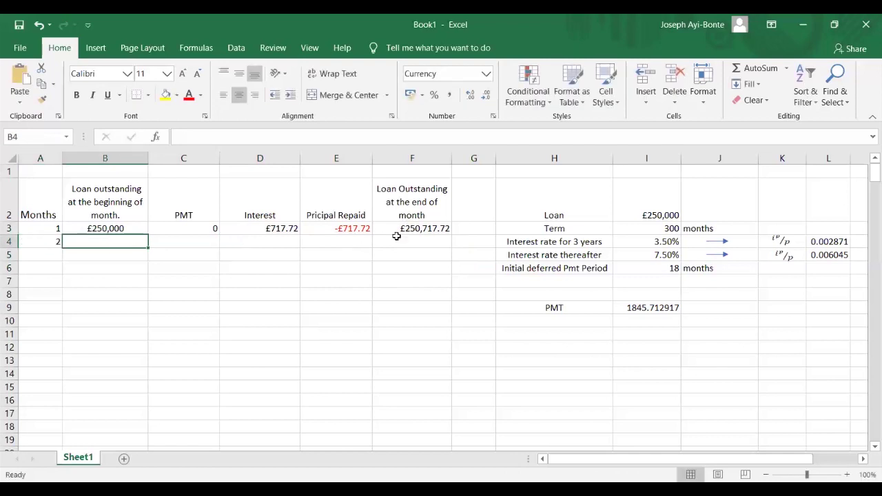
{"action": "type", "text": "="}
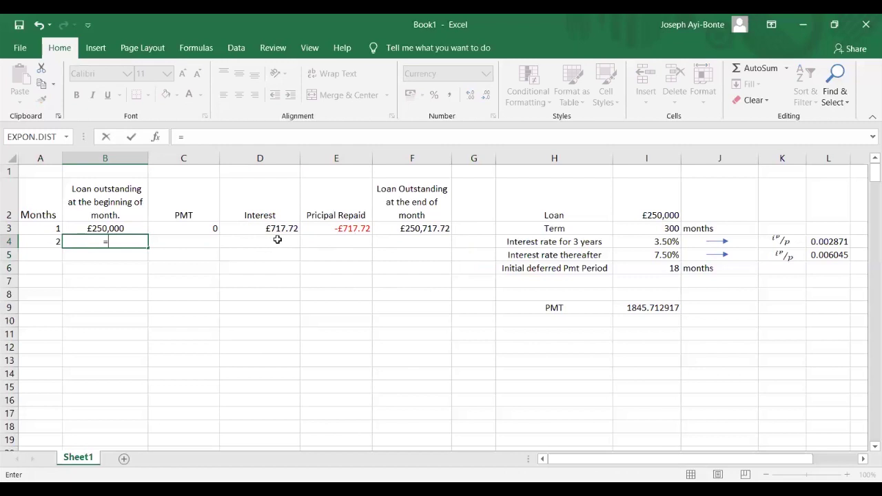
{"action": "left_click", "coordinate": [433, 228]}
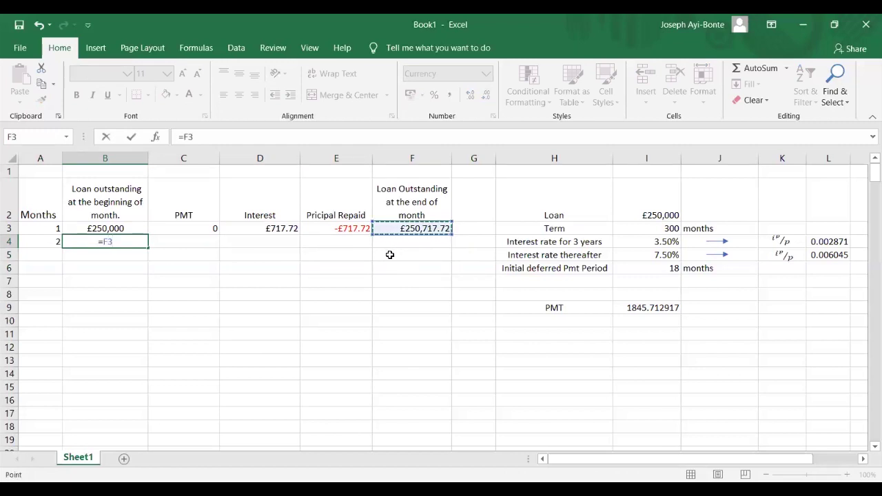
{"action": "key", "text": "Return"}
{"action": "left_click", "coordinate": [199, 243]}
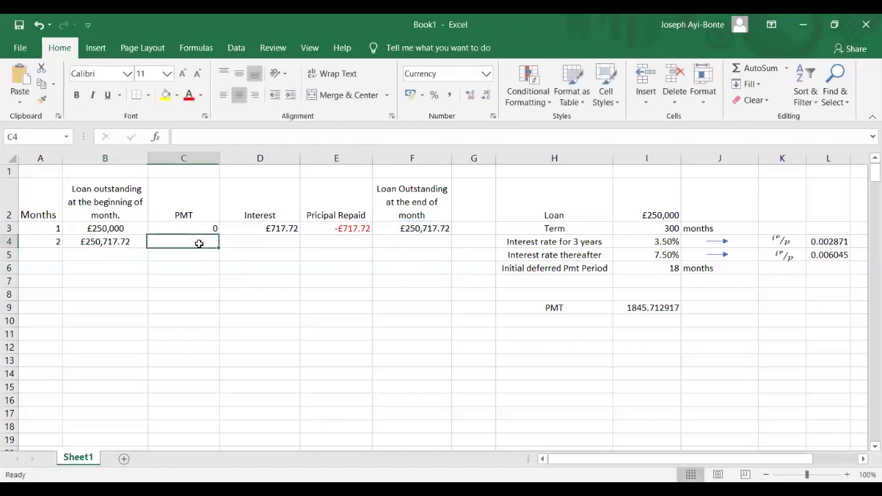
Copy C3, D3, E3 and F3 down to row 4, giving interest £719.79 and closing balance £251,437.51
{"action": "left_click", "coordinate": [200, 228]}
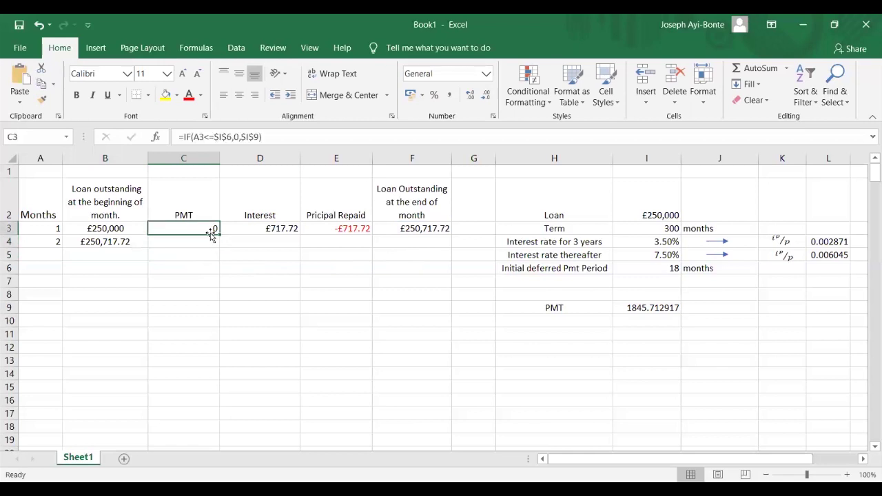
{"action": "left_click_drag", "start_coordinate": [216, 233], "coordinate": [215, 247]}
{"action": "left_click", "coordinate": [276, 238]}
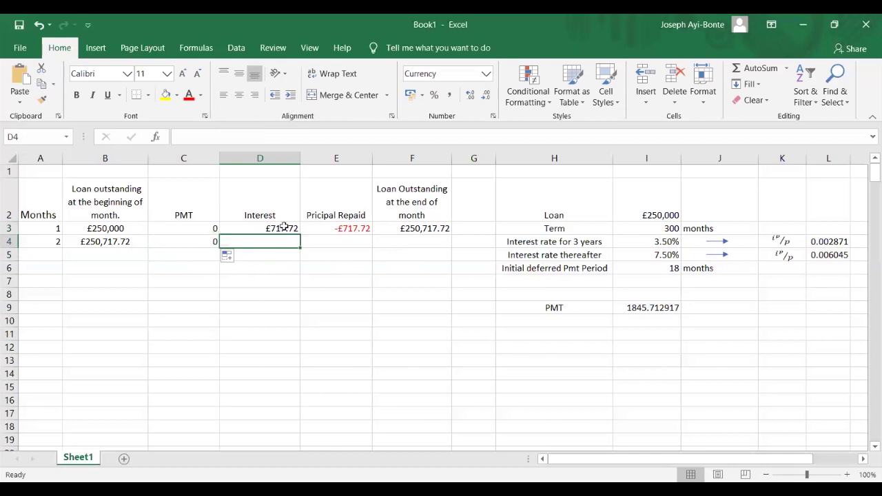
{"action": "left_click", "coordinate": [279, 230]}
{"action": "left_click_drag", "start_coordinate": [298, 233], "coordinate": [299, 250]}
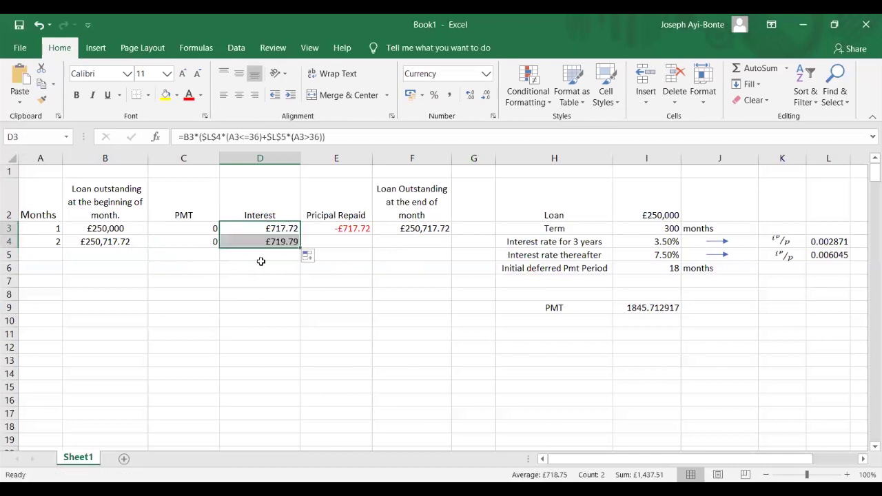
{"action": "left_click", "coordinate": [339, 242]}
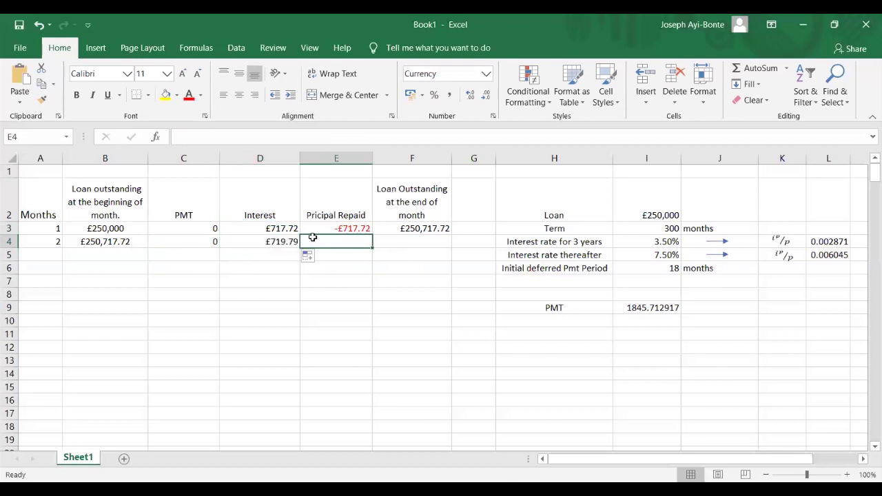
{"action": "left_click", "coordinate": [367, 230]}
{"action": "left_click_drag", "start_coordinate": [369, 230], "coordinate": [351, 251]}
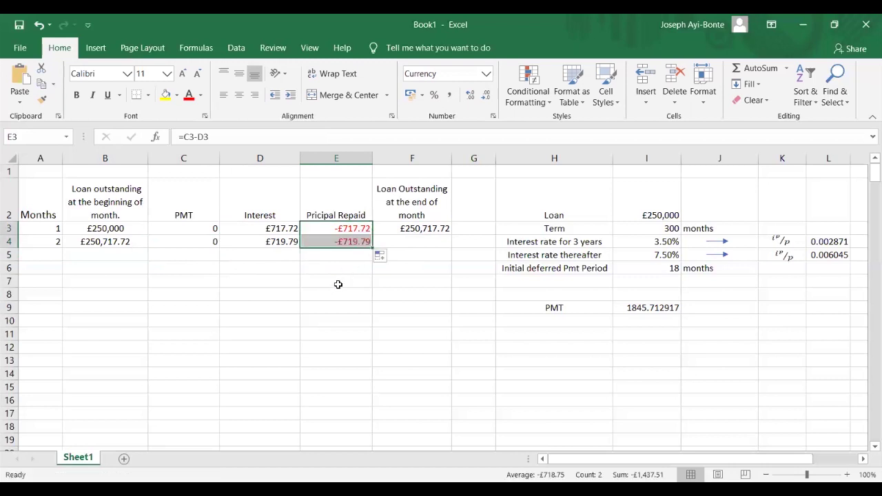
{"action": "left_click", "coordinate": [412, 244]}
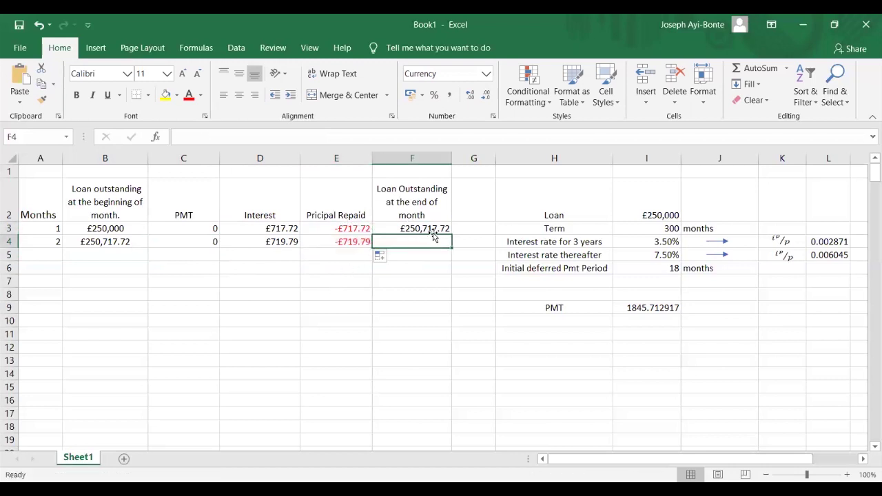
{"action": "left_click", "coordinate": [437, 227]}
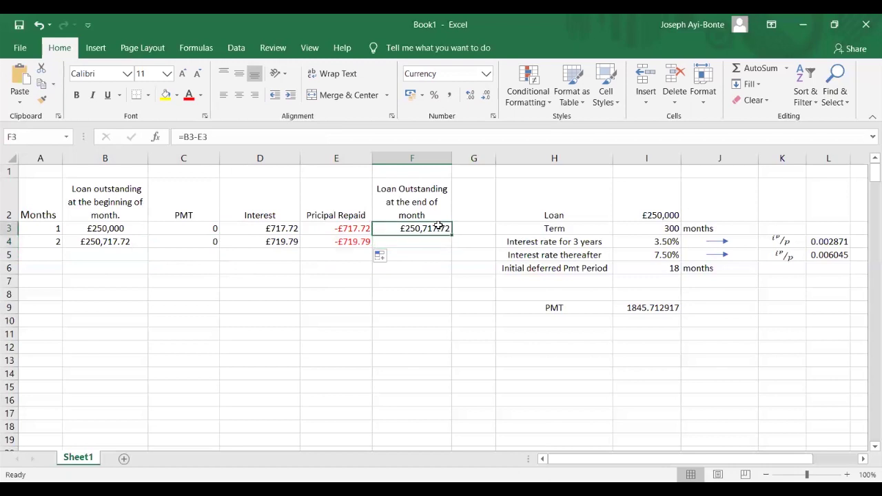
{"action": "left_click_drag", "start_coordinate": [453, 238], "coordinate": [450, 251]}
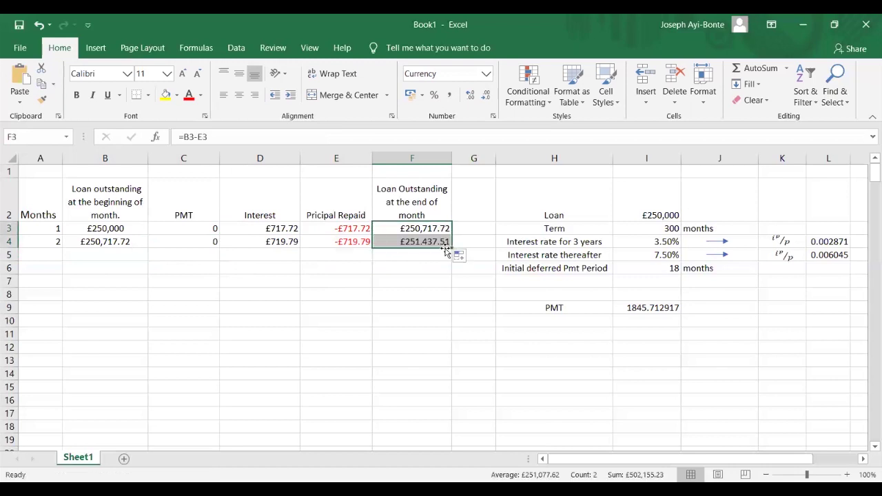
Fill A4:F4 down to row 301, ending at month 299 with a £1,834.62 closing balance
{"action": "left_click_drag", "start_coordinate": [53, 243], "coordinate": [450, 284]}
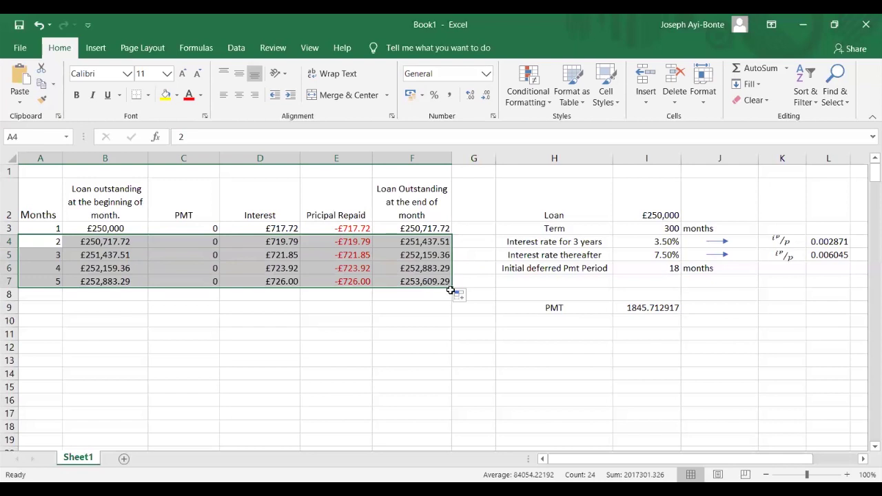
{"action": "mouse_move", "coordinate": [452, 289]}
{"action": "left_mouse_down"}
{"action": "mouse_move", "coordinate": [448, 454]}
{"action": "mouse_move", "coordinate": [445, 358]}
{"action": "mouse_move", "coordinate": [450, 418]}
{"action": "left_mouse_up"}
Deselect the filled range and scroll back up to the top of the schedule
{"action": "left_click", "coordinate": [467, 382]}
{"action": "scroll", "coordinate": [370, 385], "scroll_direction": "down", "scroll_amount": 3}
{"action": "scroll", "coordinate": [370, 385], "scroll_direction": "up", "scroll_amount": 20}
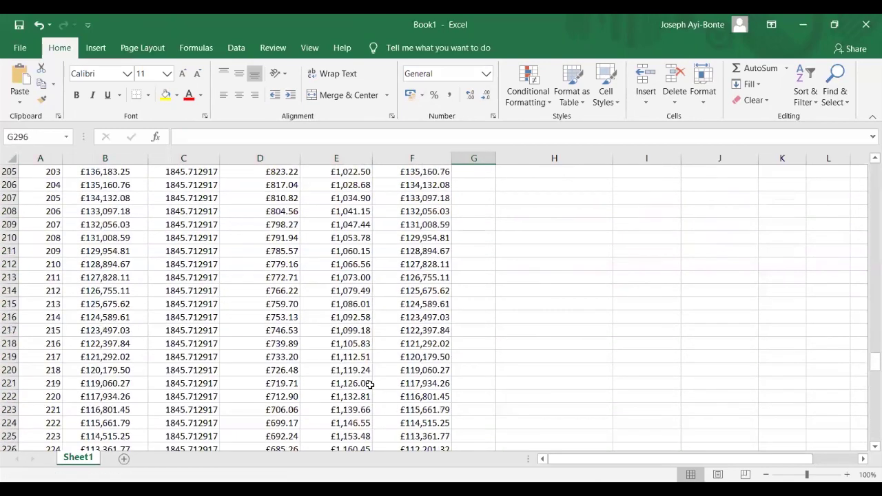
{"action": "scroll", "coordinate": [370, 384], "scroll_direction": "up", "scroll_amount": 20}
{"action": "scroll", "coordinate": [371, 385], "scroll_direction": "up", "scroll_amount": 20}
{"action": "scroll", "coordinate": [370, 384], "scroll_direction": "down", "scroll_amount": 1}
{"action": "scroll", "coordinate": [370, 385], "scroll_direction": "down", "scroll_amount": 1}
{"action": "scroll", "coordinate": [370, 384], "scroll_direction": "up", "scroll_amount": 3}
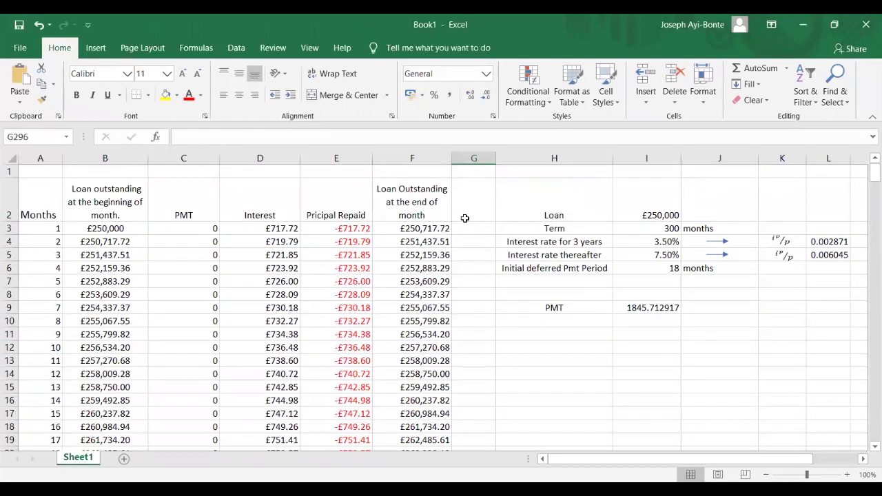